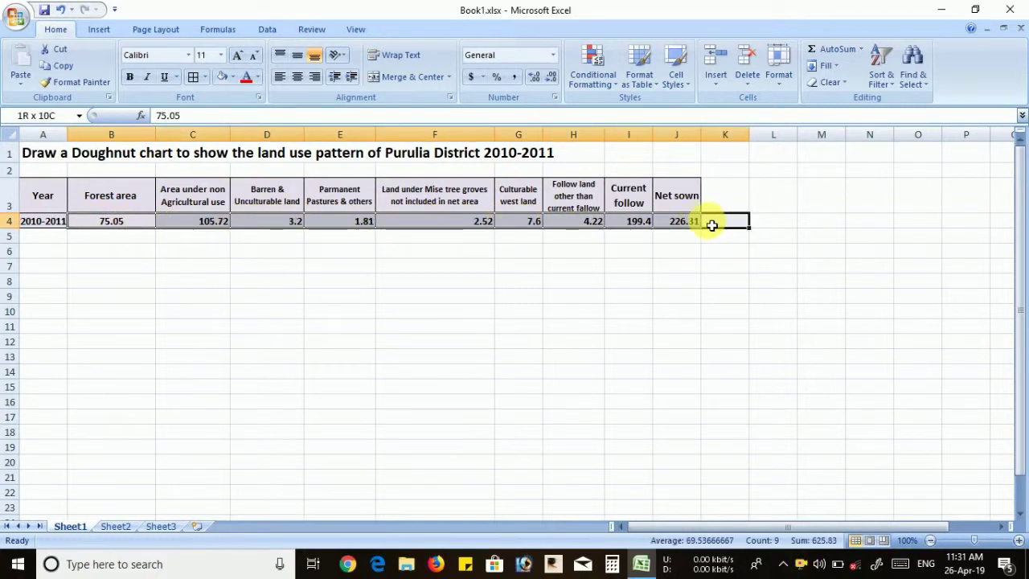
# - Insert a plain doughnut chart from the selected values in B4:J4 and place it enlarged below the table
pyautogui.click(103, 35)
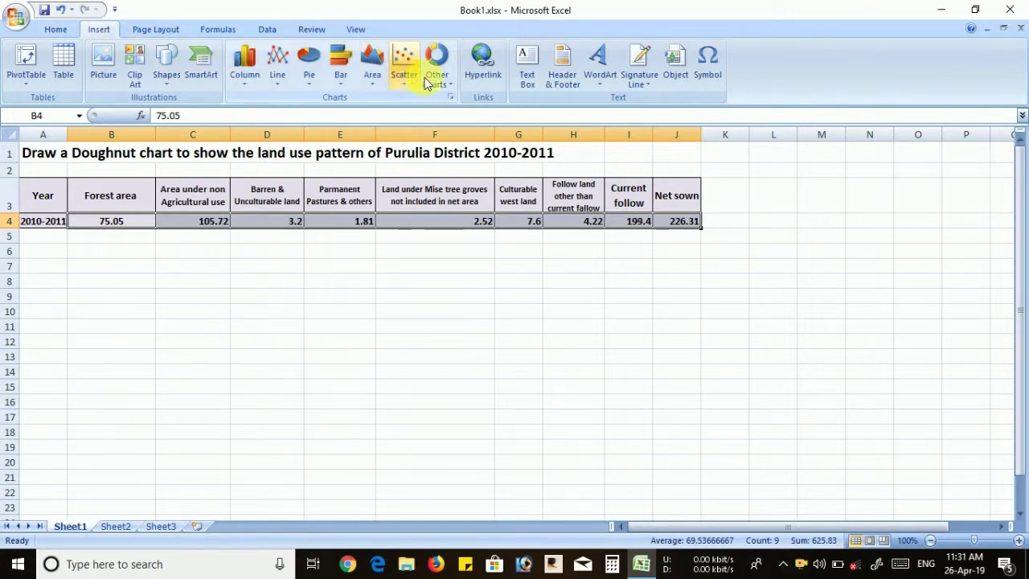
pyautogui.click(449, 81)
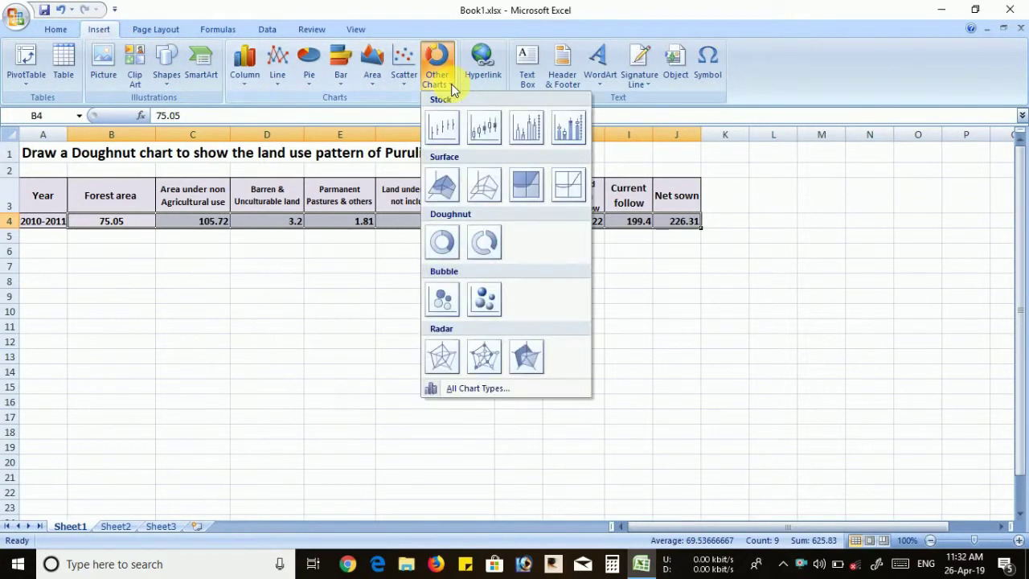
pyautogui.click(444, 240)
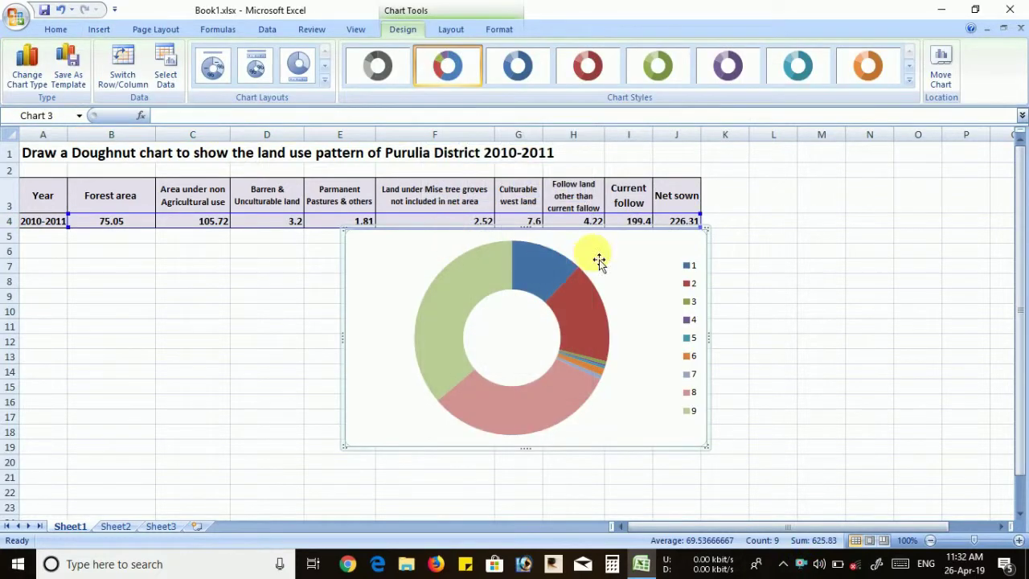
pyautogui.moveTo(635, 239); pyautogui.dragTo(481, 255)
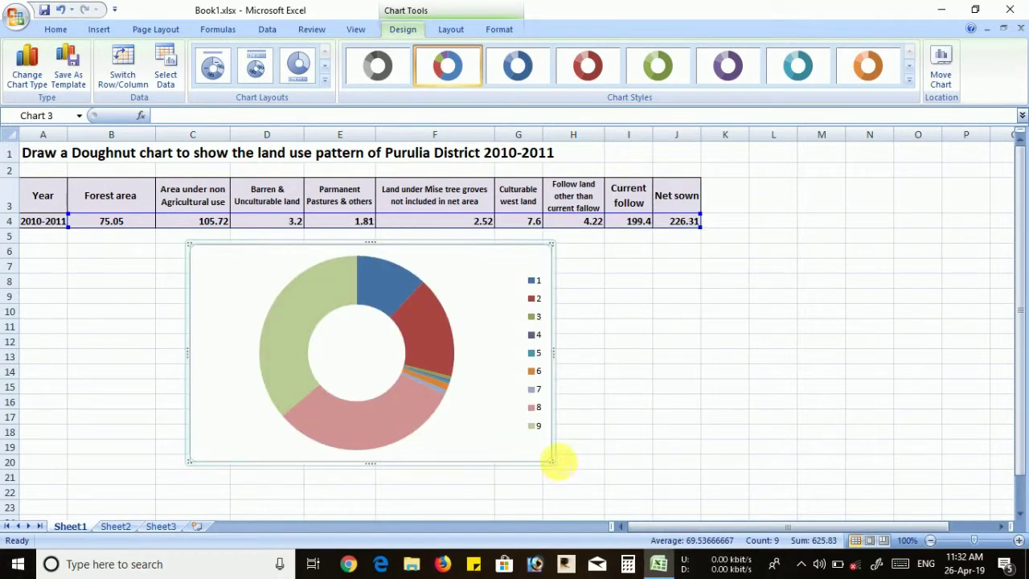
pyautogui.moveTo(552, 461); pyautogui.dragTo(726, 502)
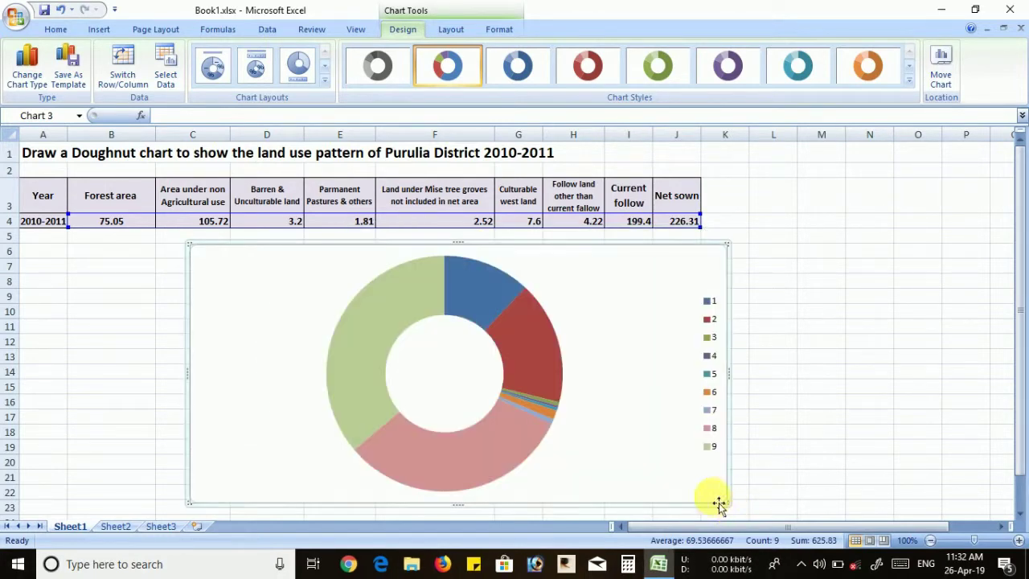
# - Set the chart's category labels to the land use headings in Sheet1 range B3:J3
pyautogui.click(709, 386)
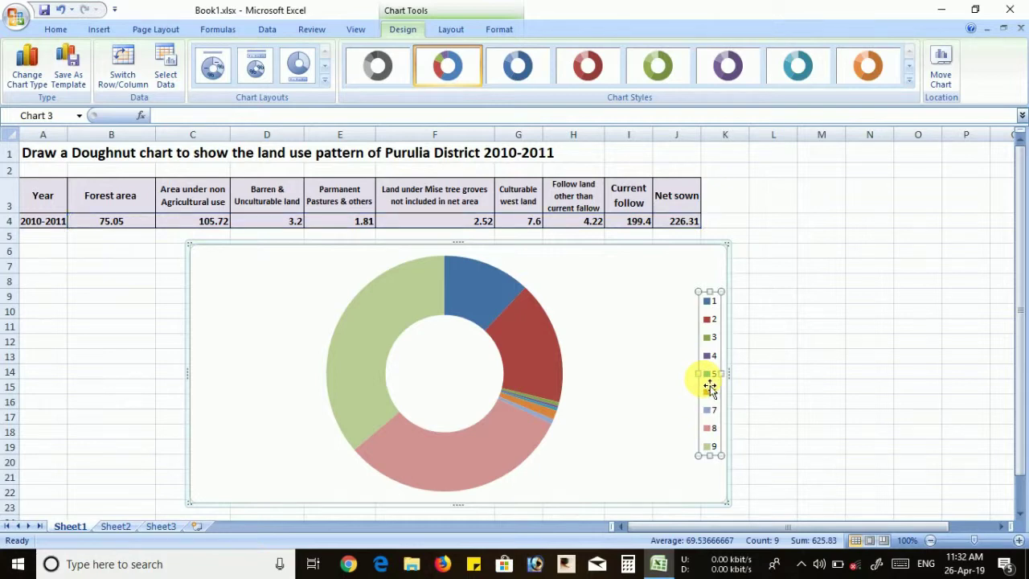
pyautogui.rightClick(709, 387)
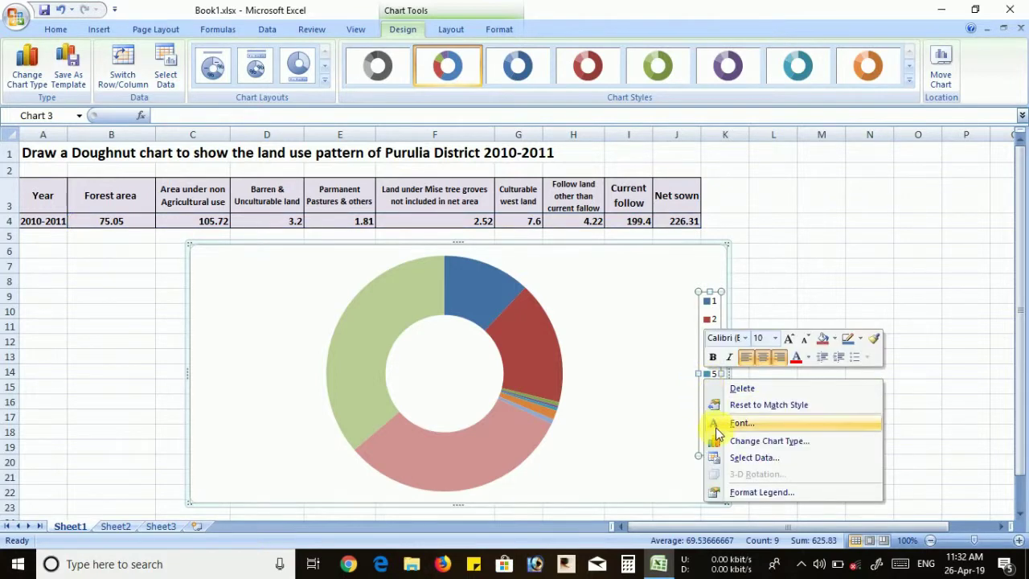
pyautogui.click(726, 457)
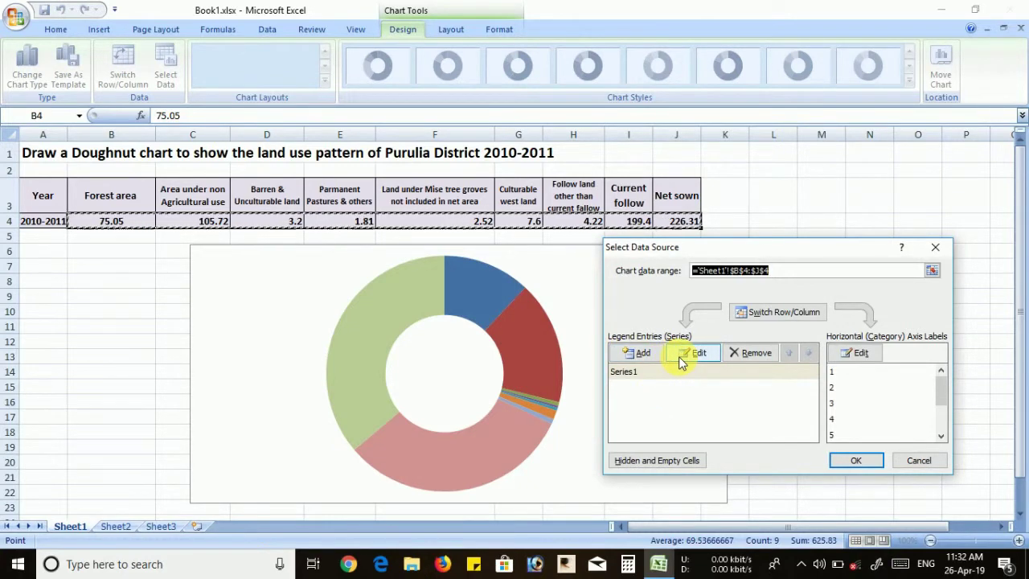
pyautogui.click(842, 354)
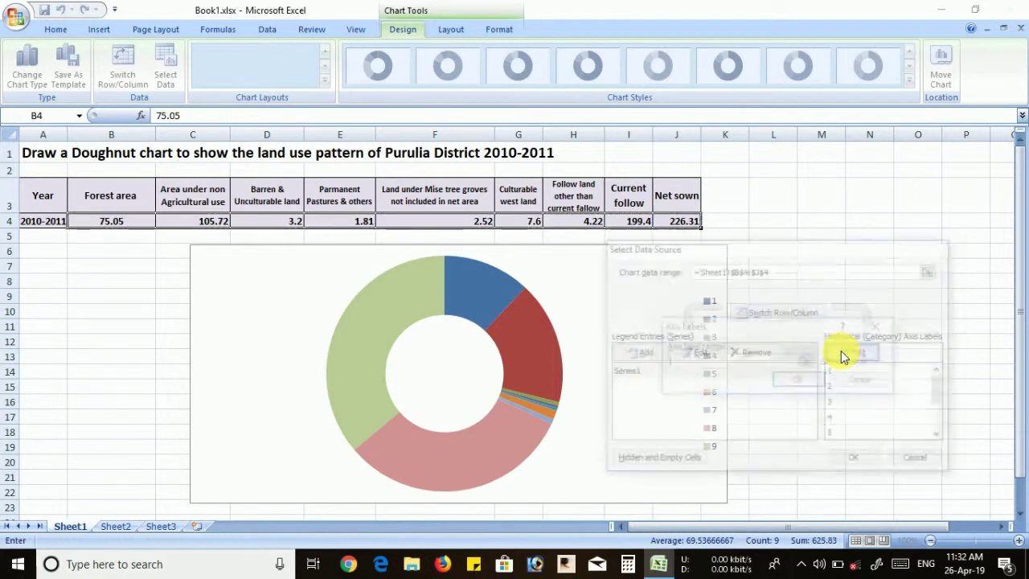
pyautogui.click(805, 363)
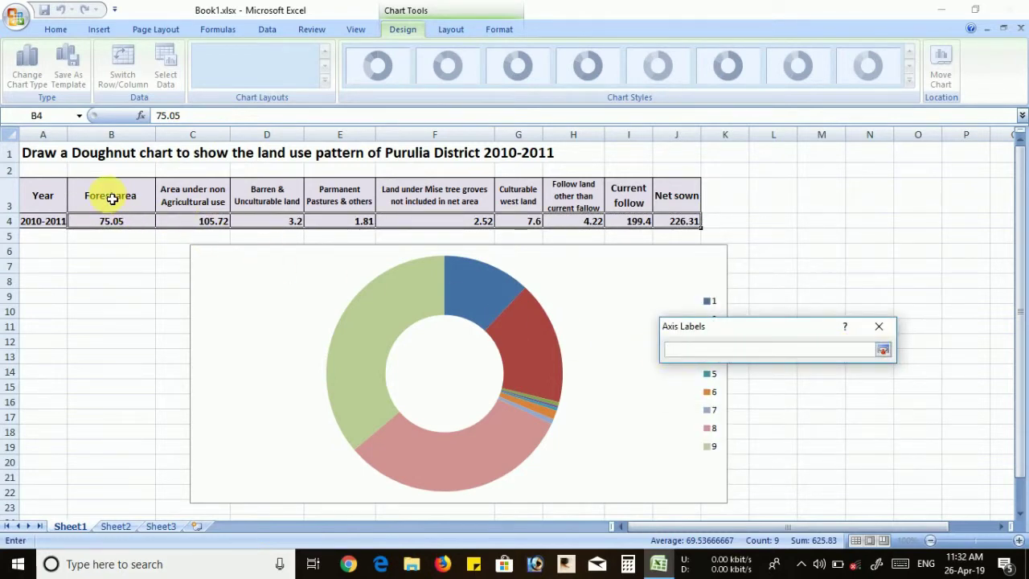
pyautogui.moveTo(112, 199); pyautogui.dragTo(662, 198)
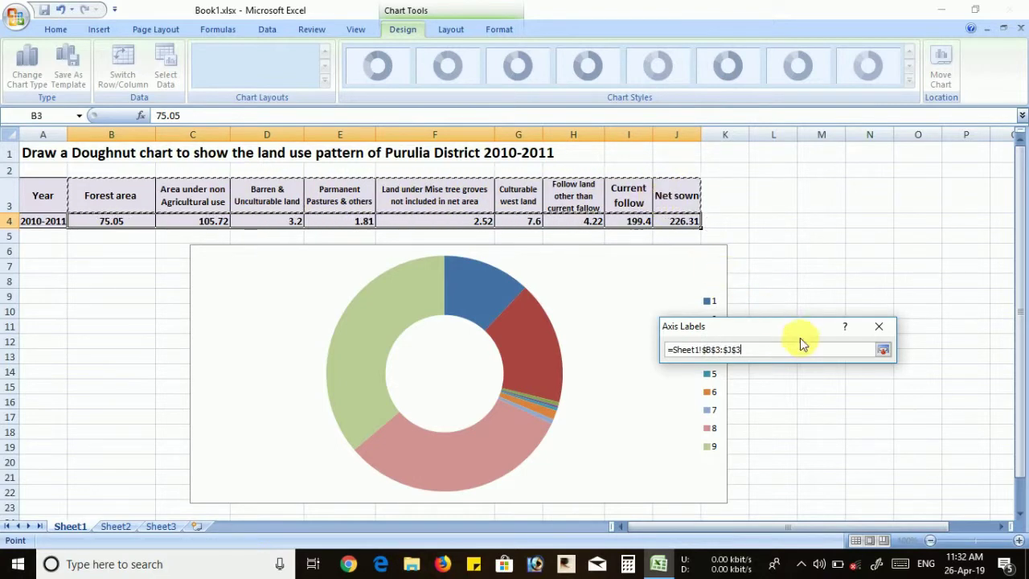
pyautogui.click(883, 349)
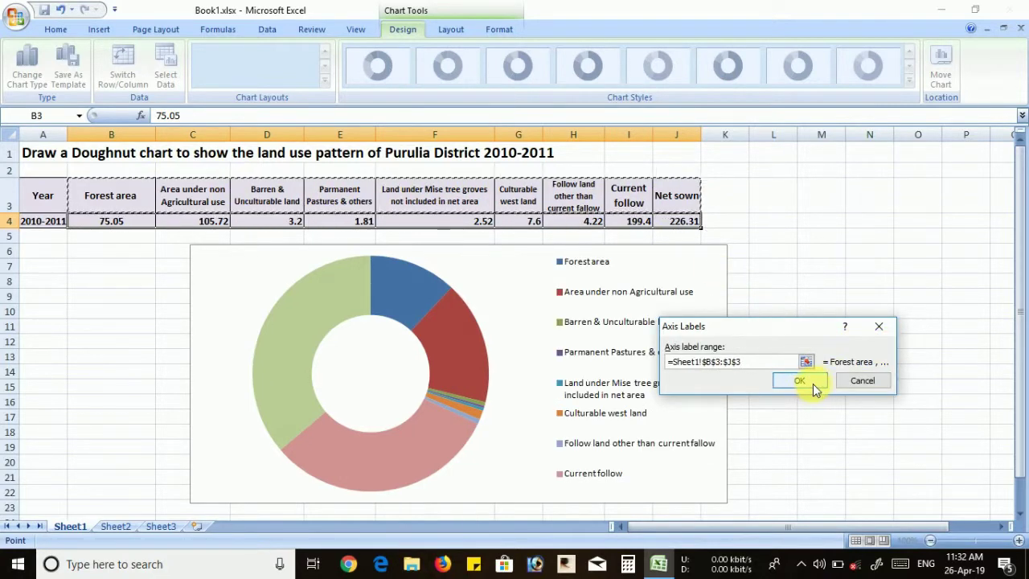
pyautogui.click(811, 383)
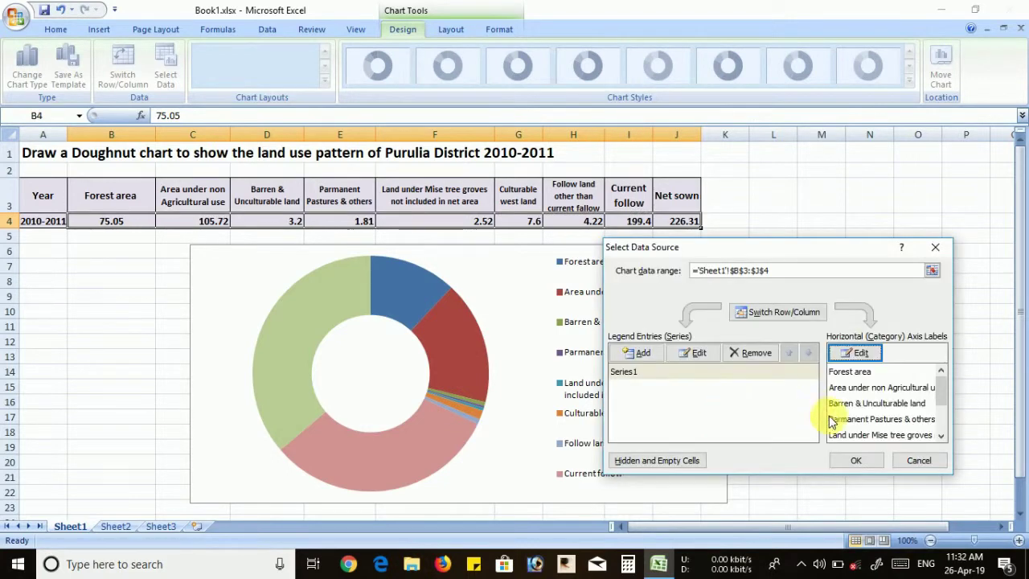
pyautogui.click(853, 463)
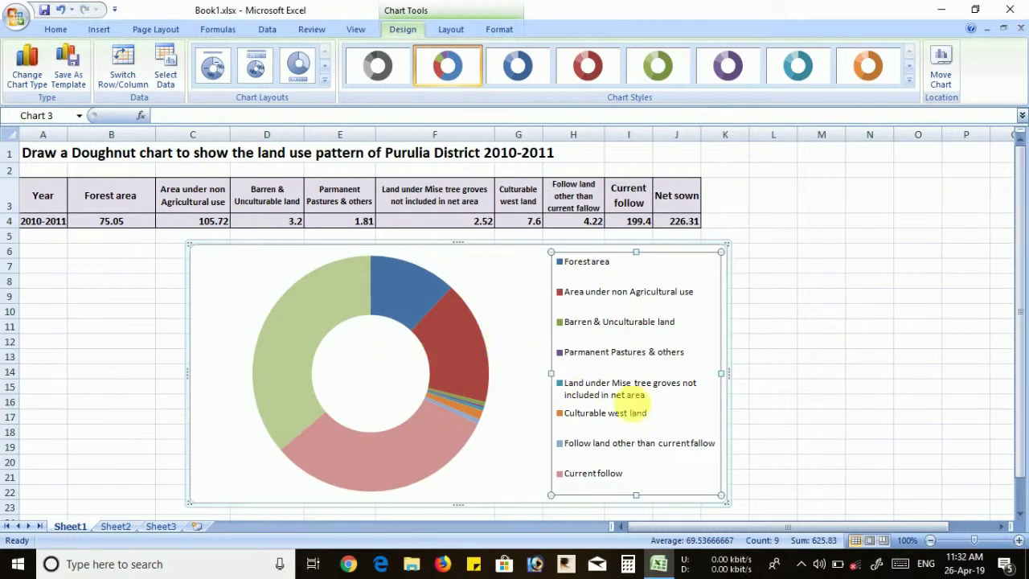
# - Add data labels to the doughnut series
pyautogui.click(476, 354)
pyautogui.click(367, 359)
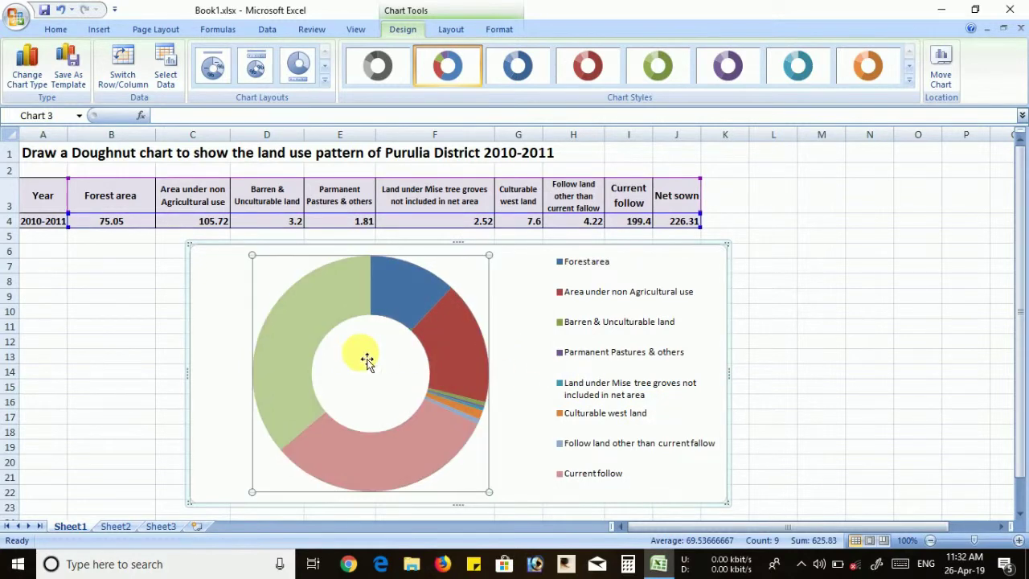
pyautogui.click(427, 317)
pyautogui.rightClick(426, 321)
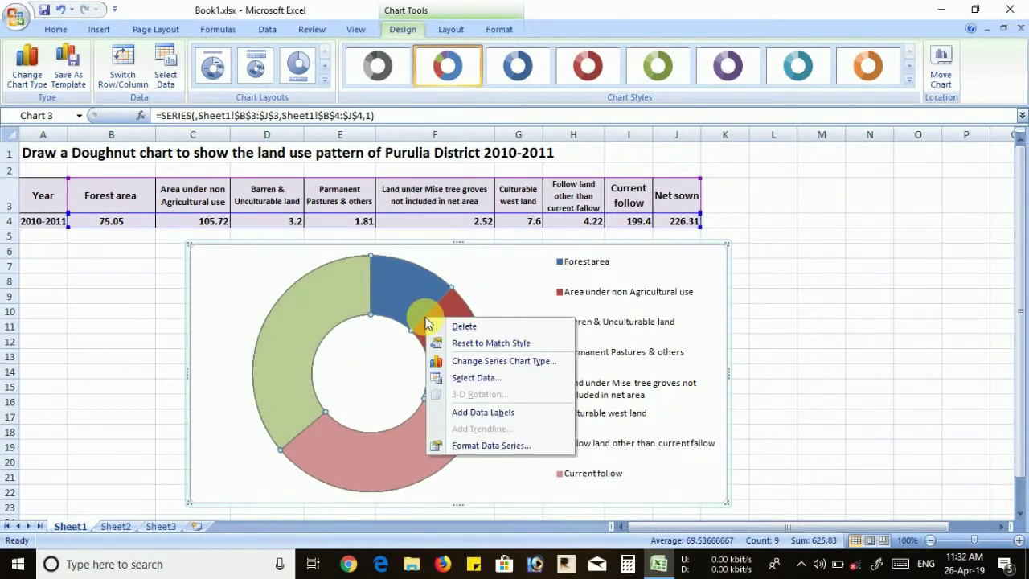
pyautogui.click(482, 411)
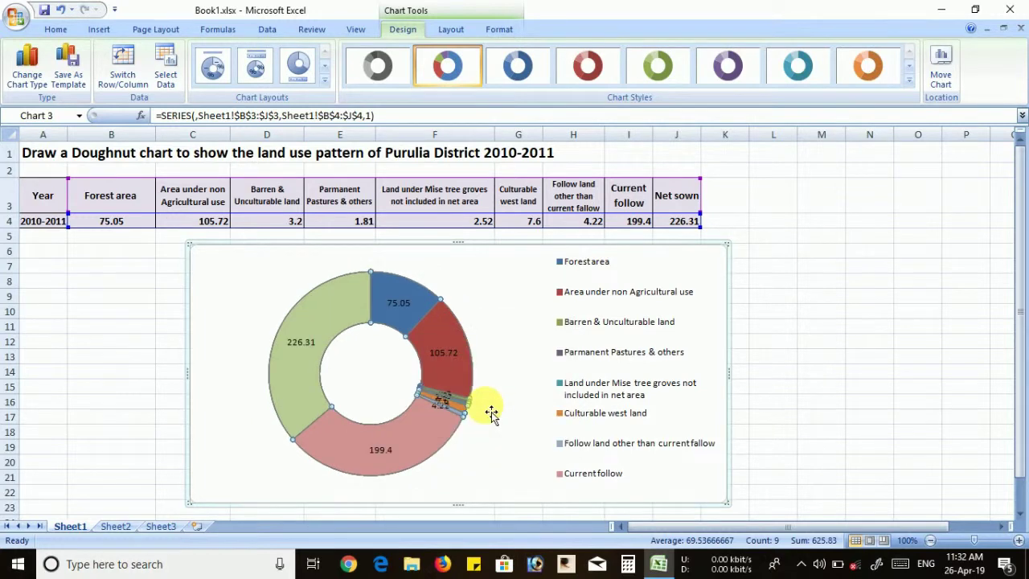
# - Reduce the legend's font size to 8 and shift the legend slightly down and toward the doughnut
pyautogui.click(582, 388)
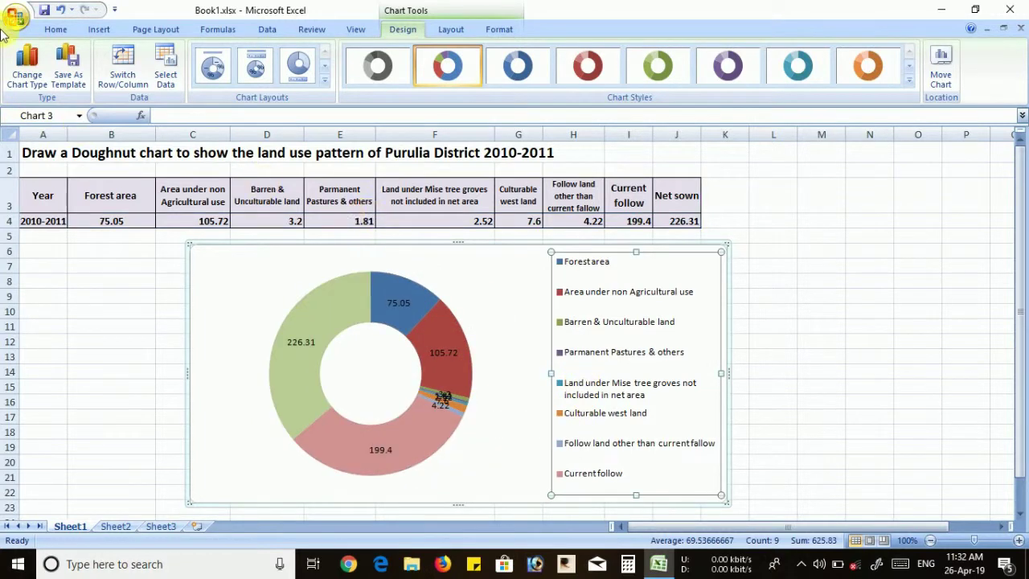
pyautogui.click(56, 29)
pyautogui.click(255, 57)
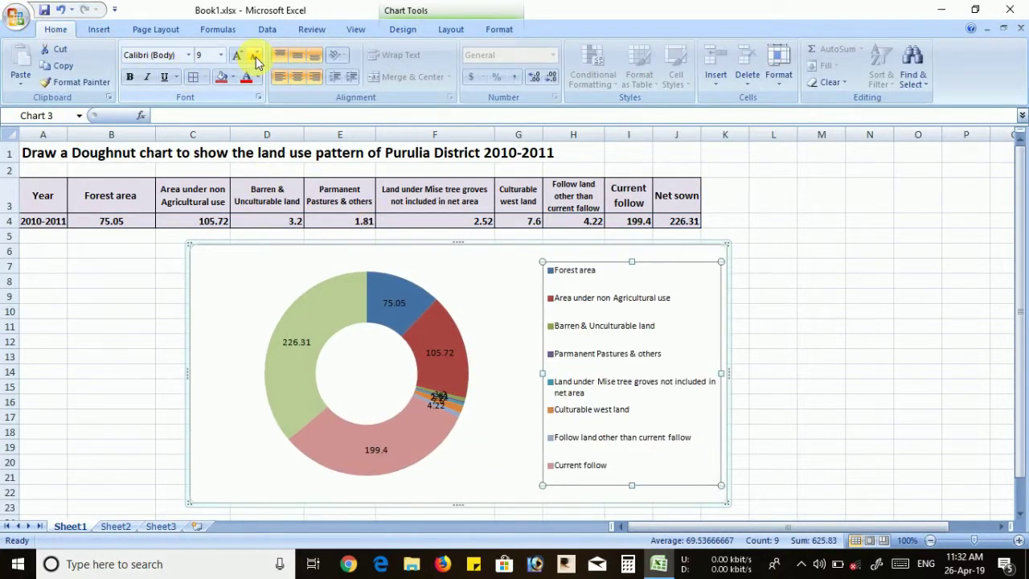
pyautogui.click(256, 57)
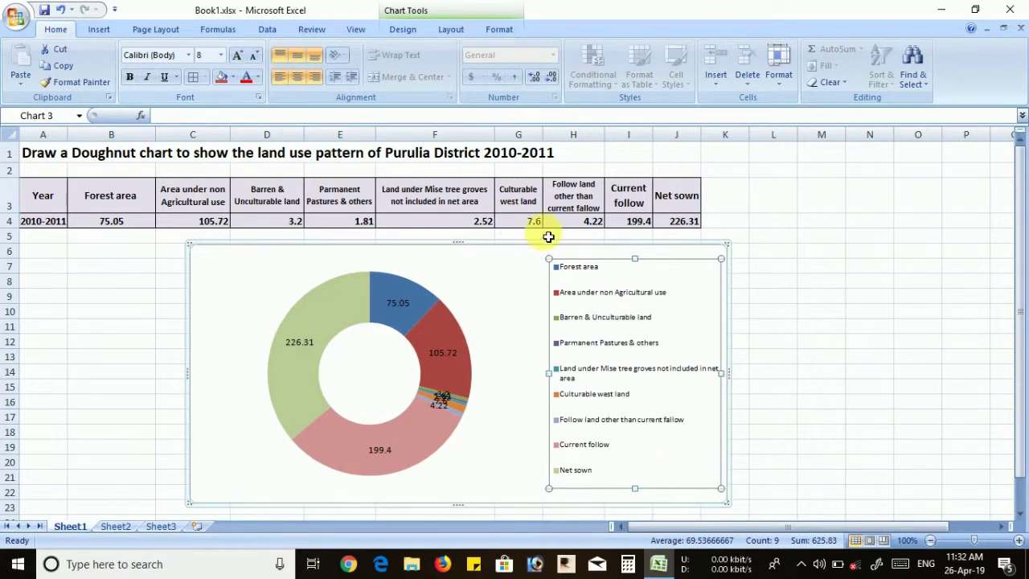
pyautogui.click(533, 282)
pyautogui.click(583, 298)
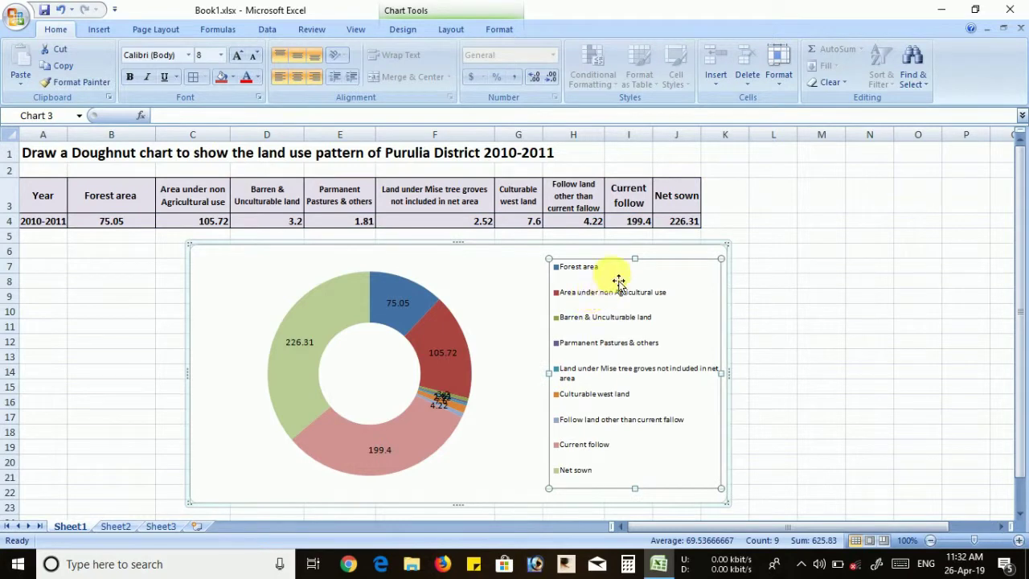
pyautogui.moveTo(649, 265); pyautogui.dragTo(639, 275)
# - Enlarge the doughnut's plot area slightly within the chart, keeping it clear of the legend
pyautogui.click(438, 336)
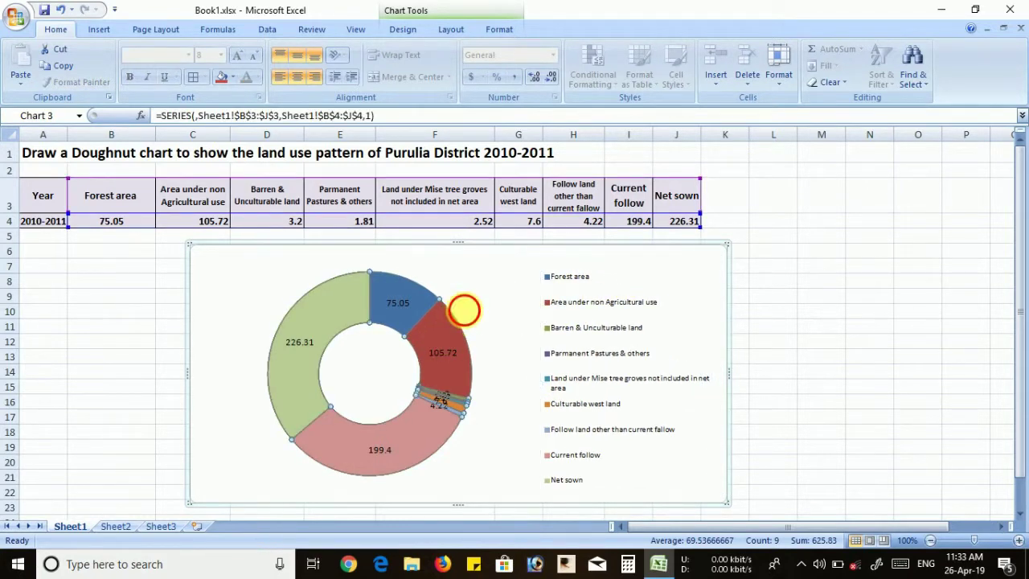
pyautogui.click(470, 279)
pyautogui.moveTo(475, 275)
pyautogui.mouseDown()
pyautogui.moveTo(471, 265)
pyautogui.moveTo(482, 261)
pyautogui.mouseUp()
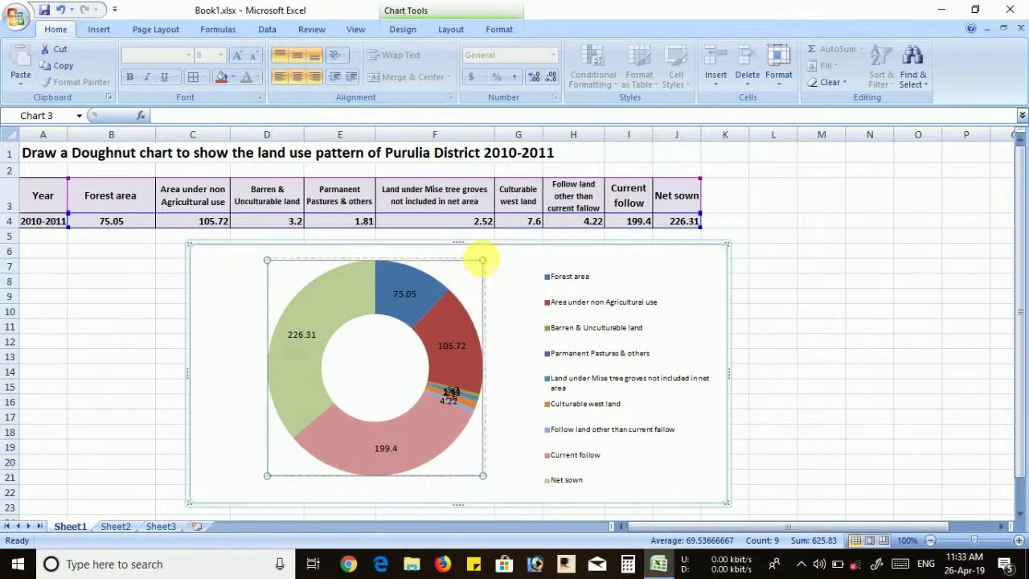
pyautogui.moveTo(482, 259); pyautogui.dragTo(466, 274)
pyautogui.click(524, 340)
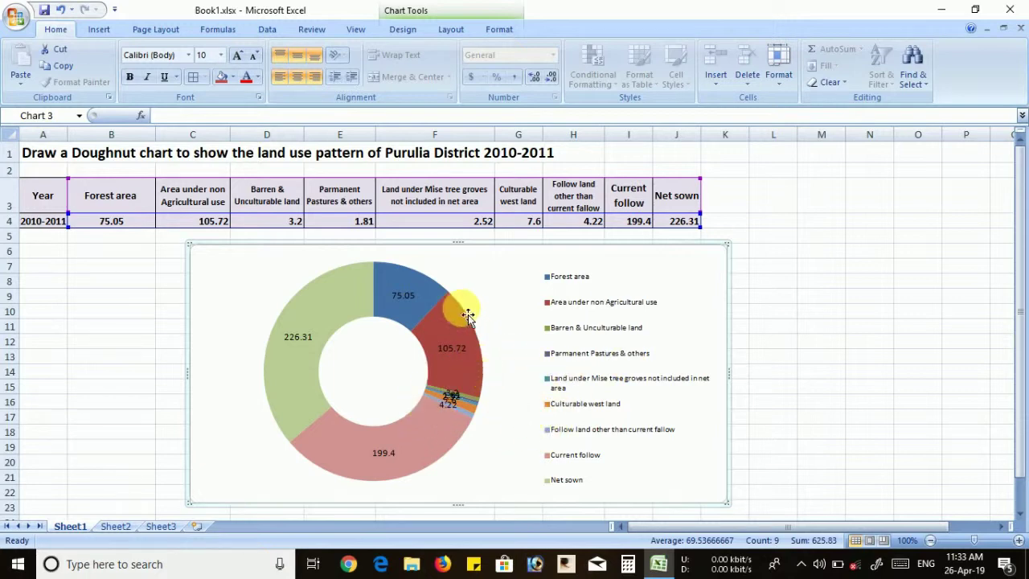
# - Insert a small text box reading "Index" inside the chart and position it just above the legend
pyautogui.click(108, 32)
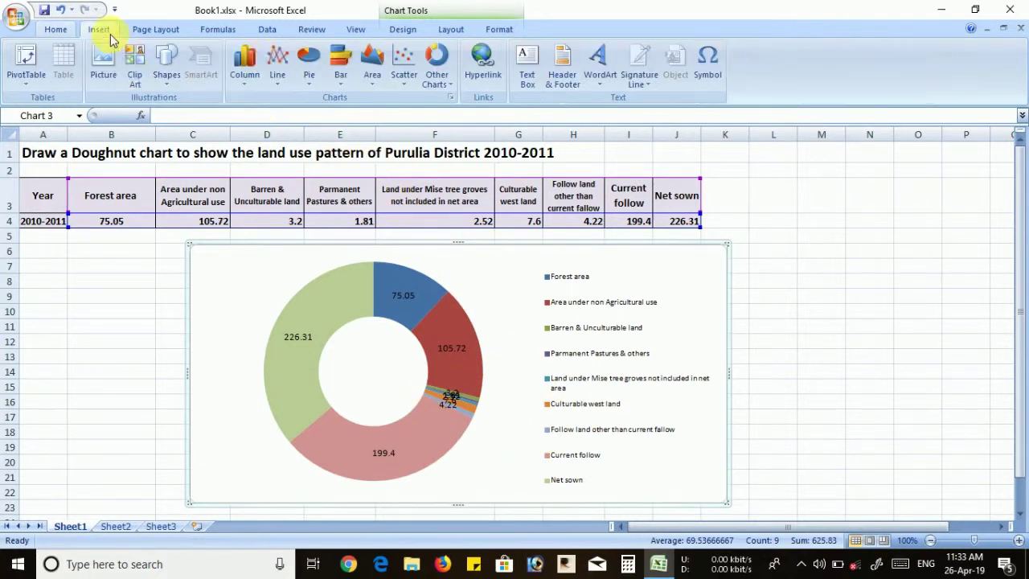
pyautogui.click(534, 64)
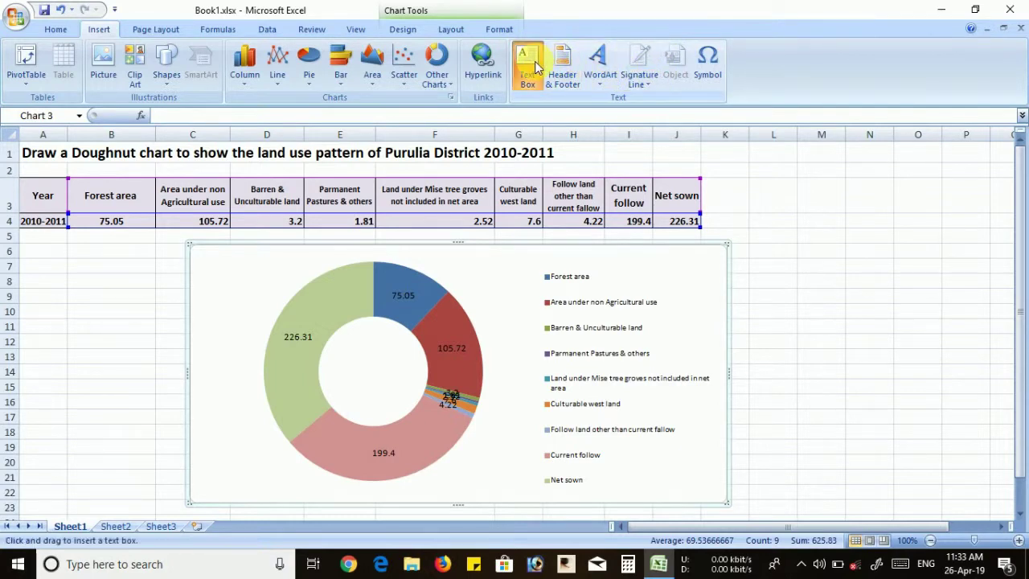
pyautogui.moveTo(552, 255)
pyautogui.mouseDown()
pyautogui.moveTo(615, 258)
pyautogui.moveTo(620, 270)
pyautogui.mouseUp()
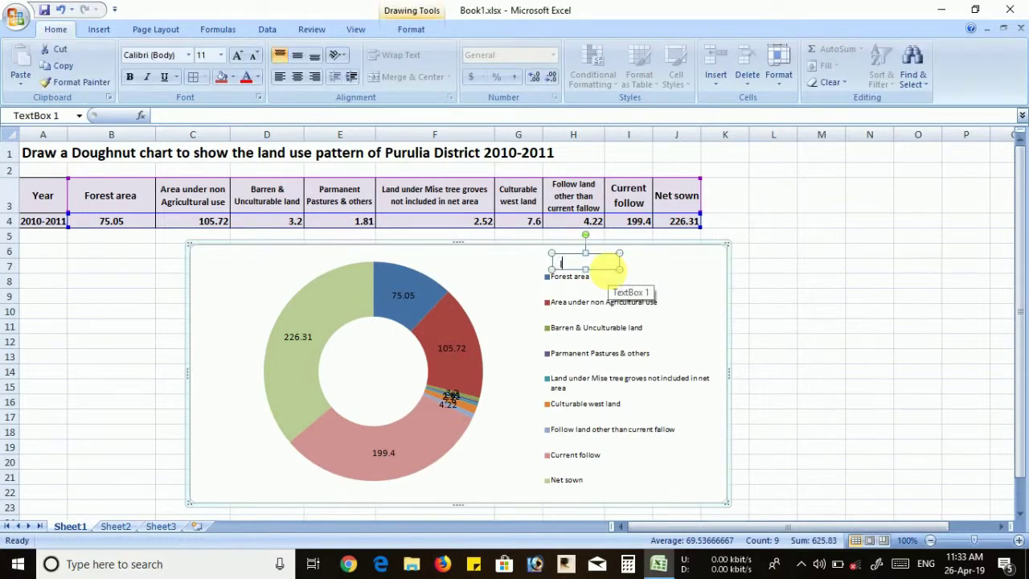
pyautogui.click(613, 280)
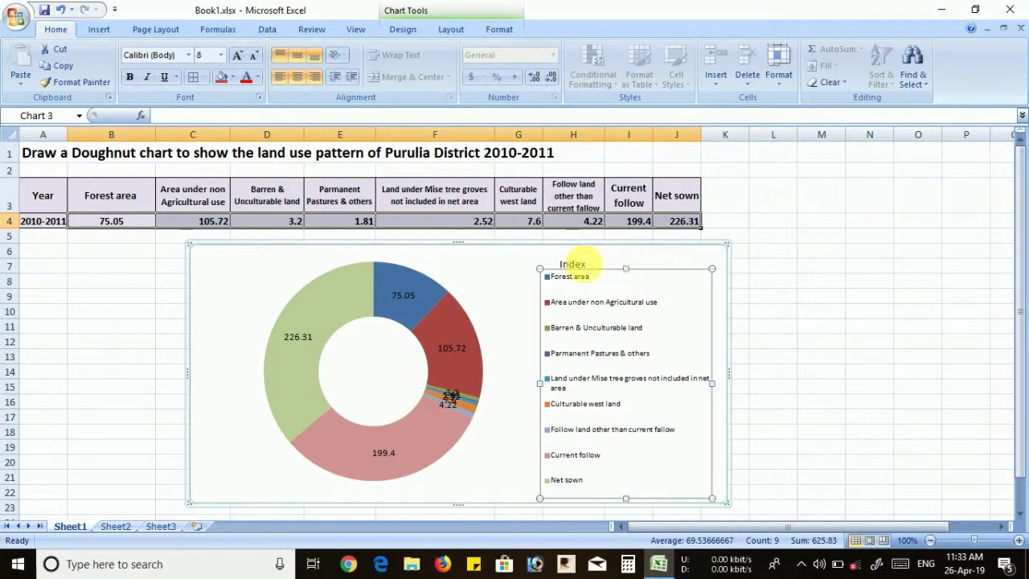
pyautogui.click(580, 263)
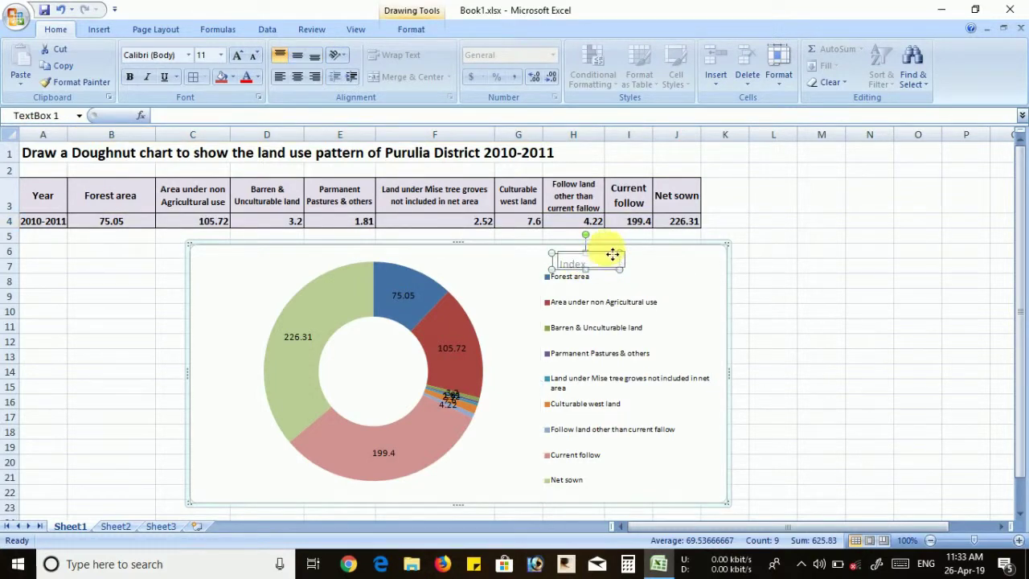
pyautogui.moveTo(613, 254); pyautogui.dragTo(618, 250)
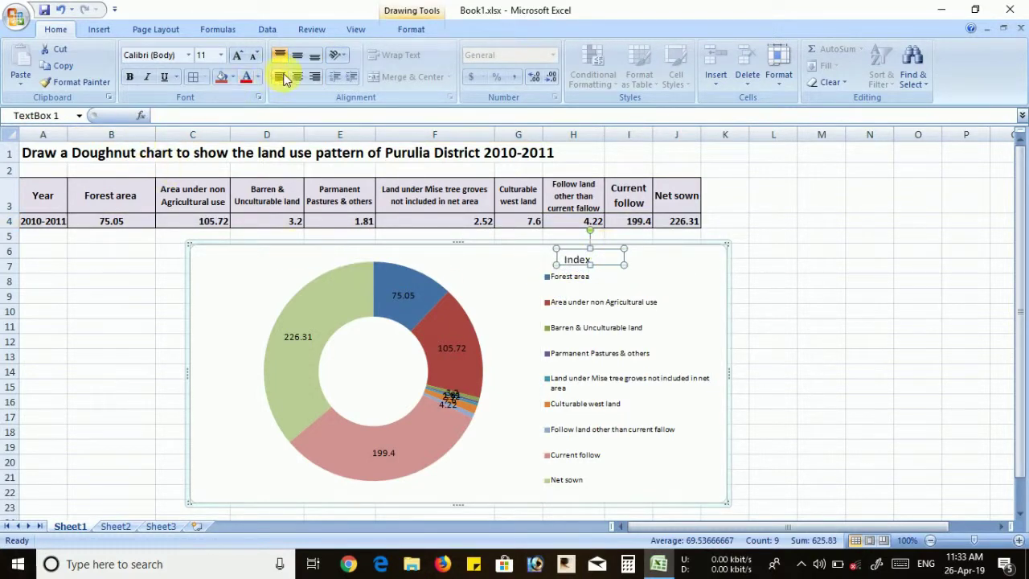
# - Give the Index text box a red fill and make its text white and bold
pyautogui.click(220, 78)
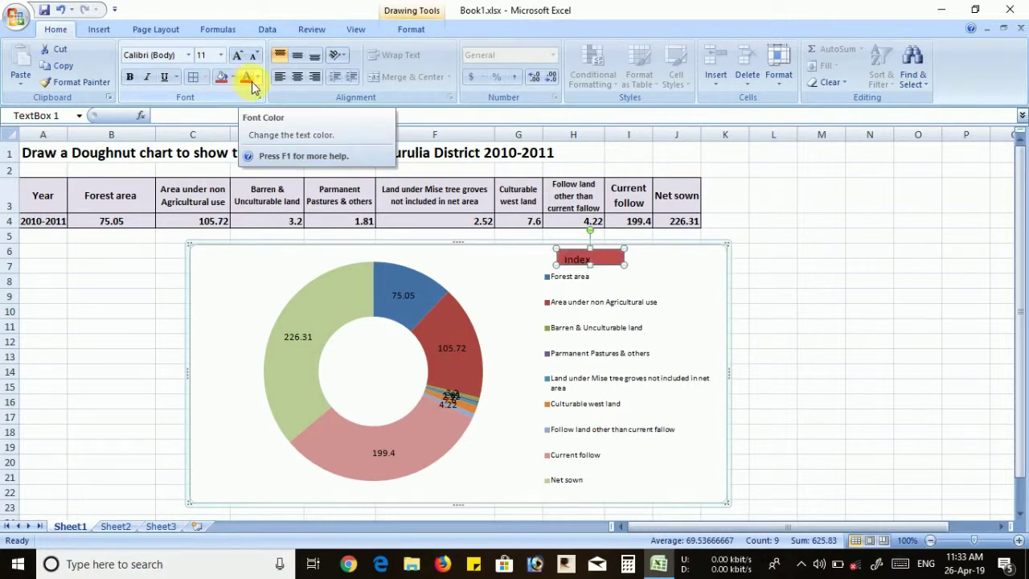
pyautogui.click(257, 77)
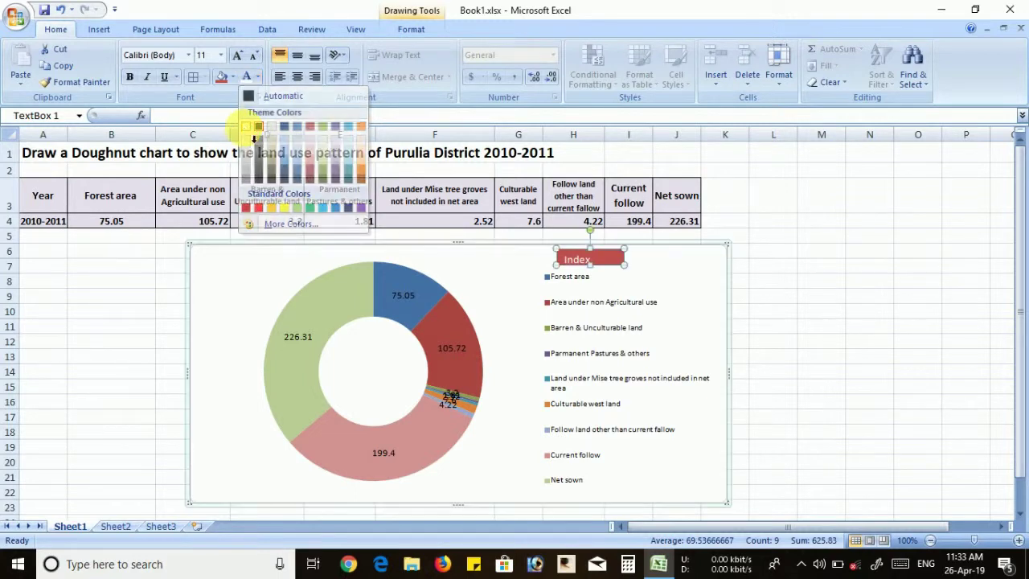
pyautogui.click(243, 129)
pyautogui.click(134, 80)
# - Center the Index text horizontally and vertically within its text box
pyautogui.click(655, 292)
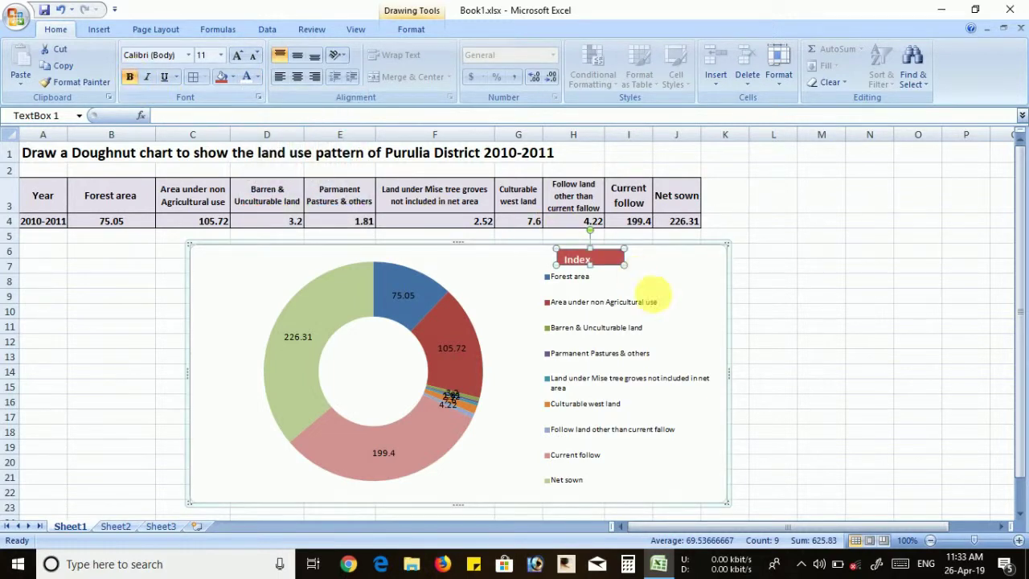
pyautogui.click(568, 258)
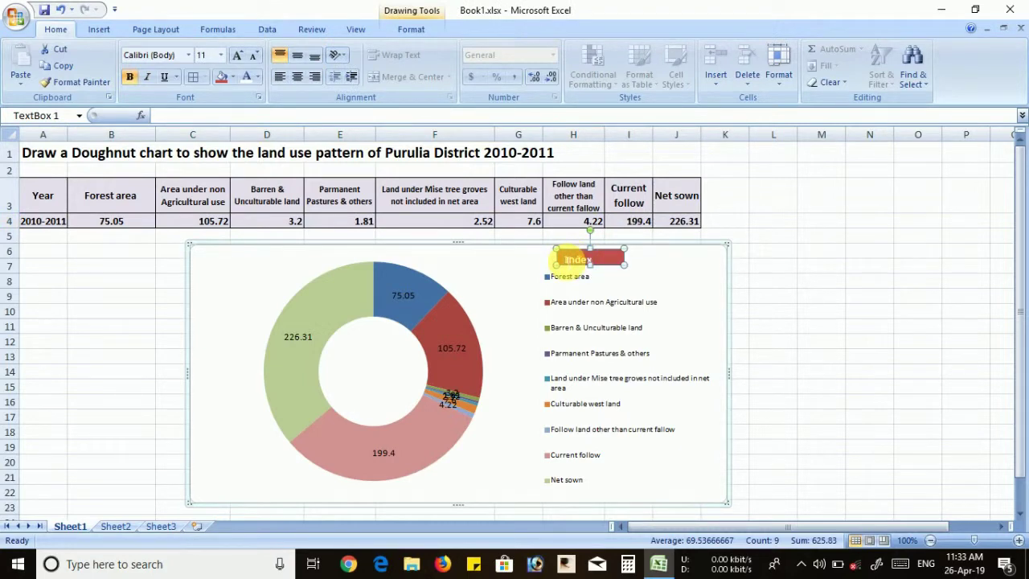
pyautogui.click(297, 78)
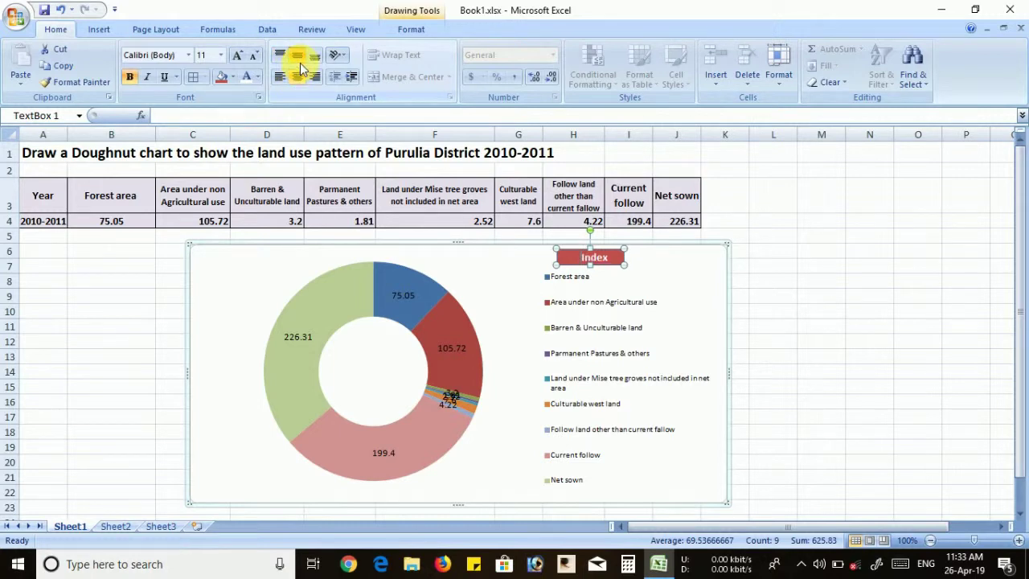
pyautogui.click(693, 309)
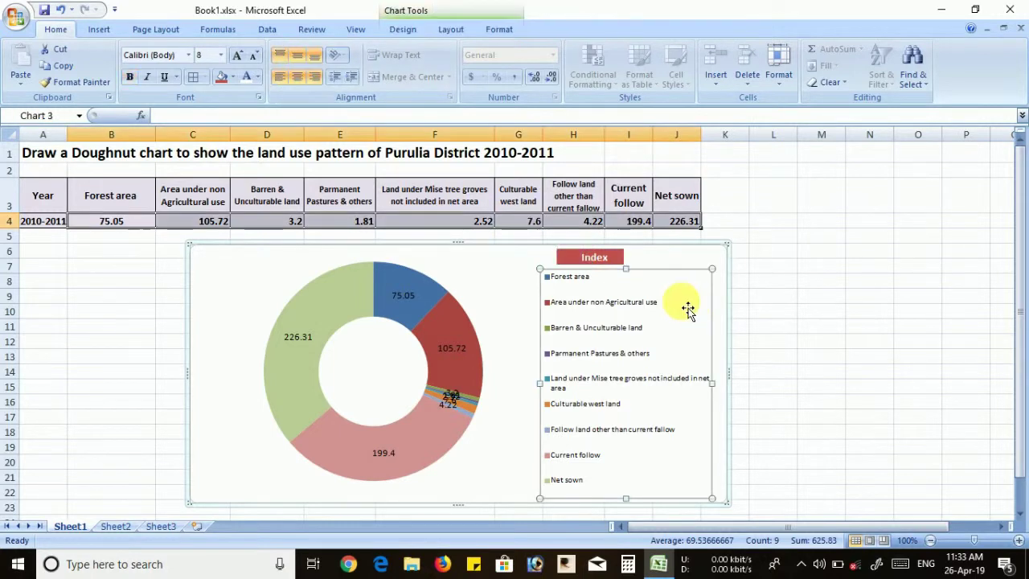
pyautogui.click(591, 258)
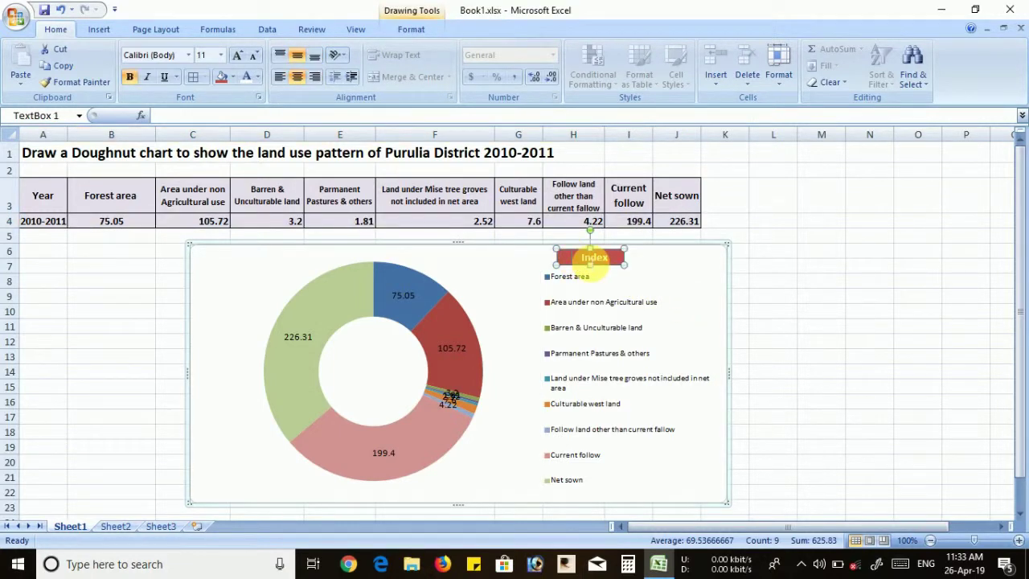
pyautogui.click(655, 288)
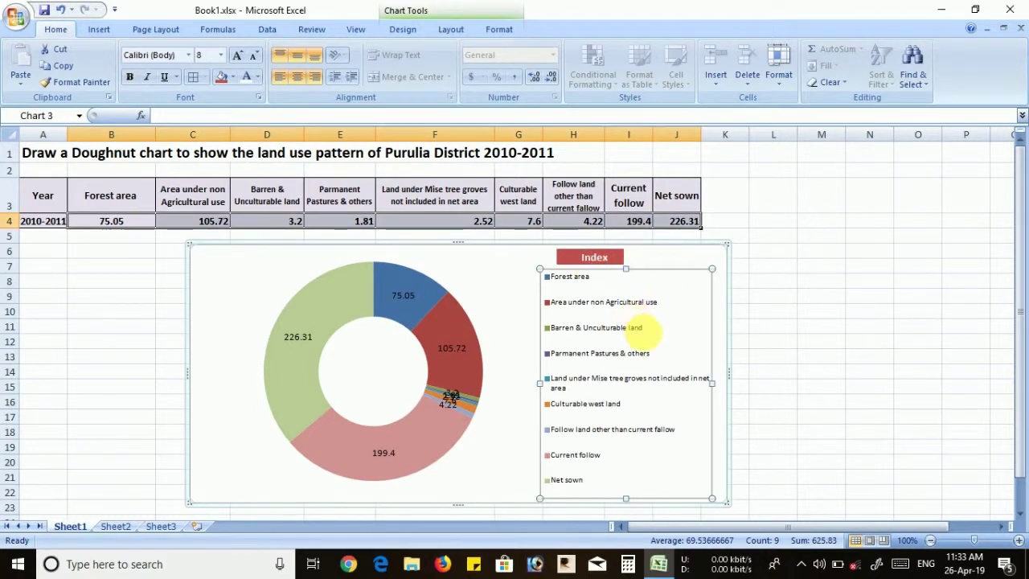
# - Add a title above the doughnut chart and make it read "Doughnut Chart"
pyautogui.click(499, 340)
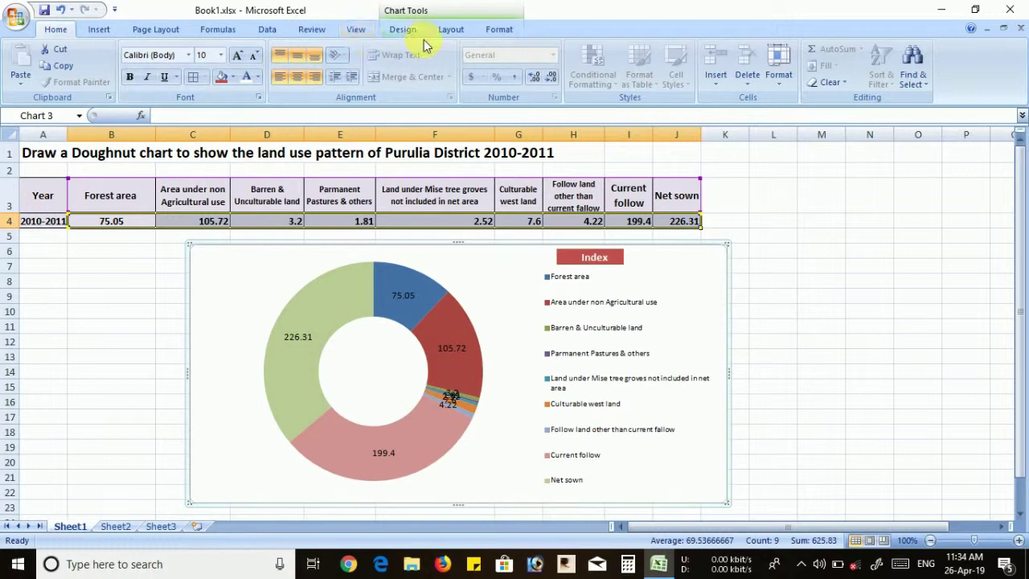
pyautogui.click(450, 31)
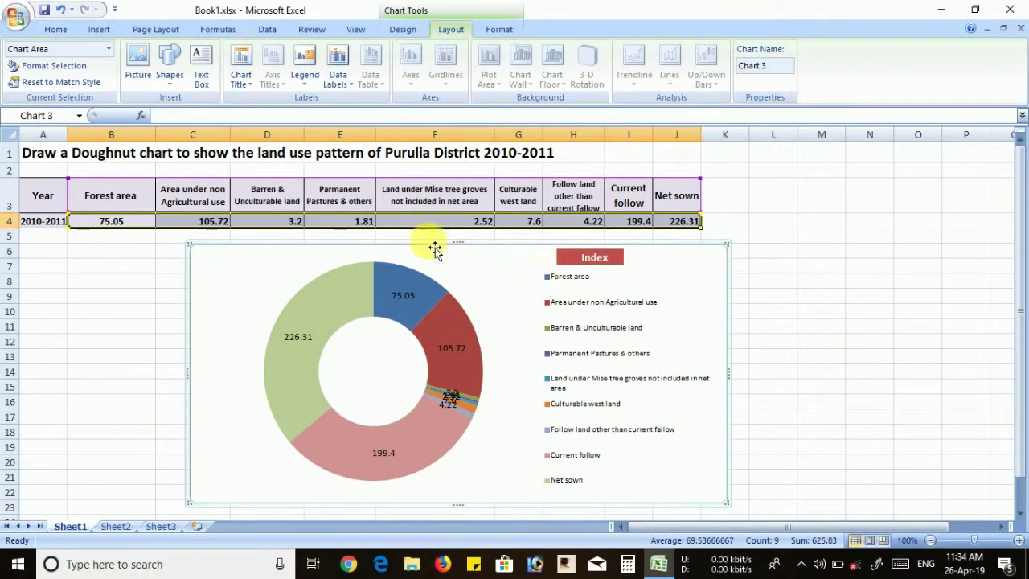
pyautogui.click(238, 69)
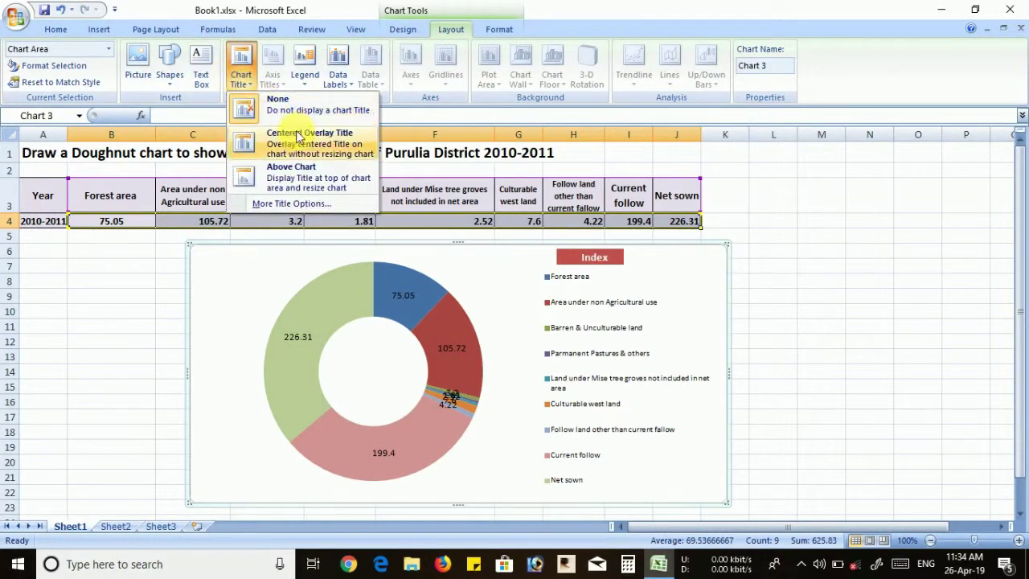
pyautogui.click(298, 168)
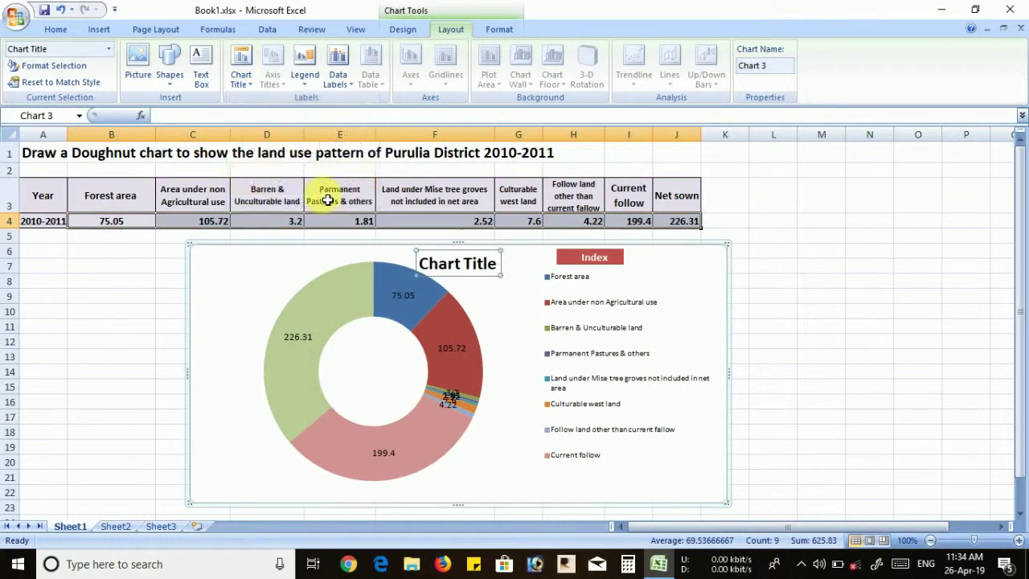
pyautogui.click(496, 271)
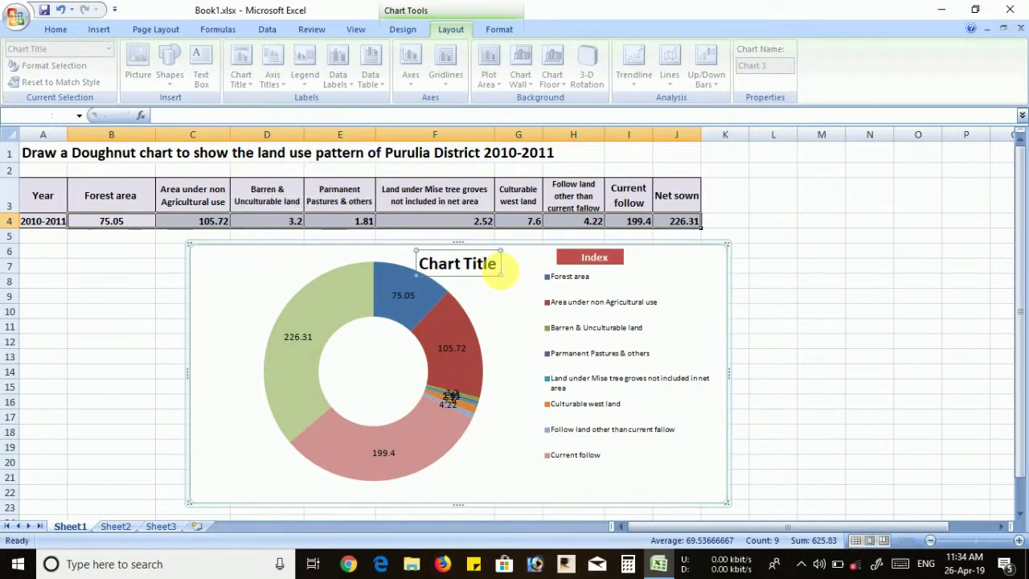
pyautogui.moveTo(499, 267); pyautogui.dragTo(434, 268)
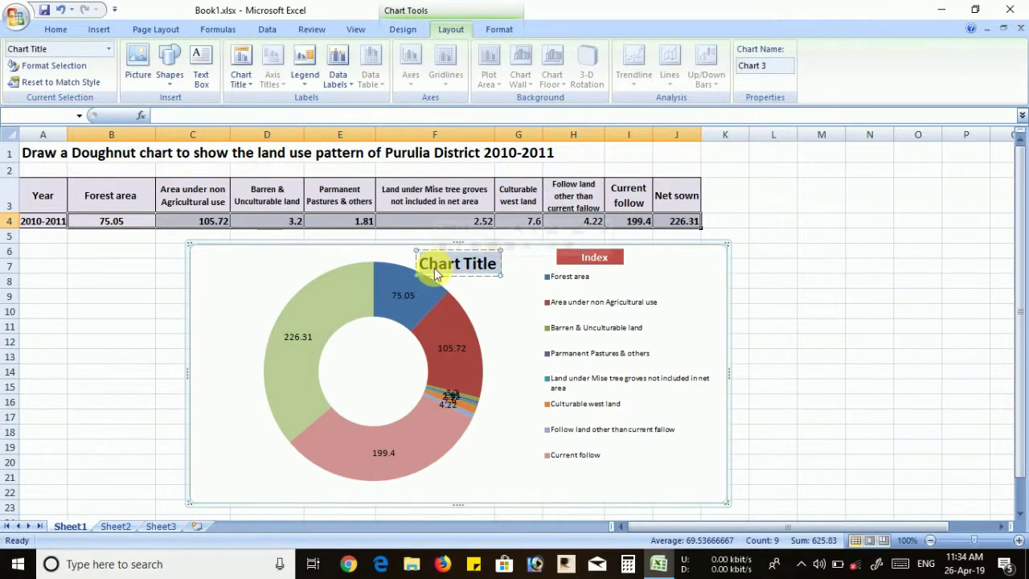
pyautogui.write('D')
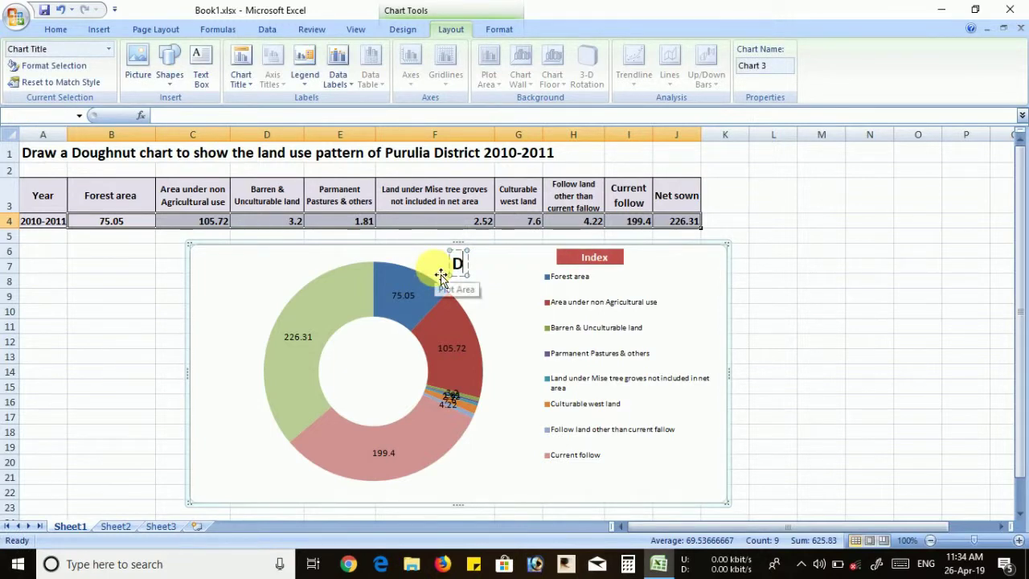
pyautogui.write('oug')
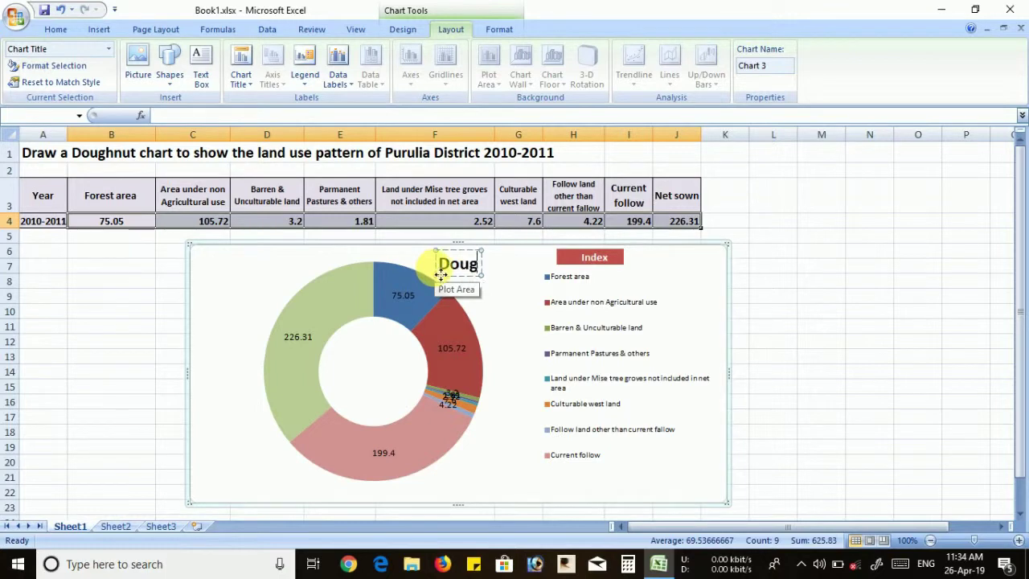
pyautogui.write('hnut')
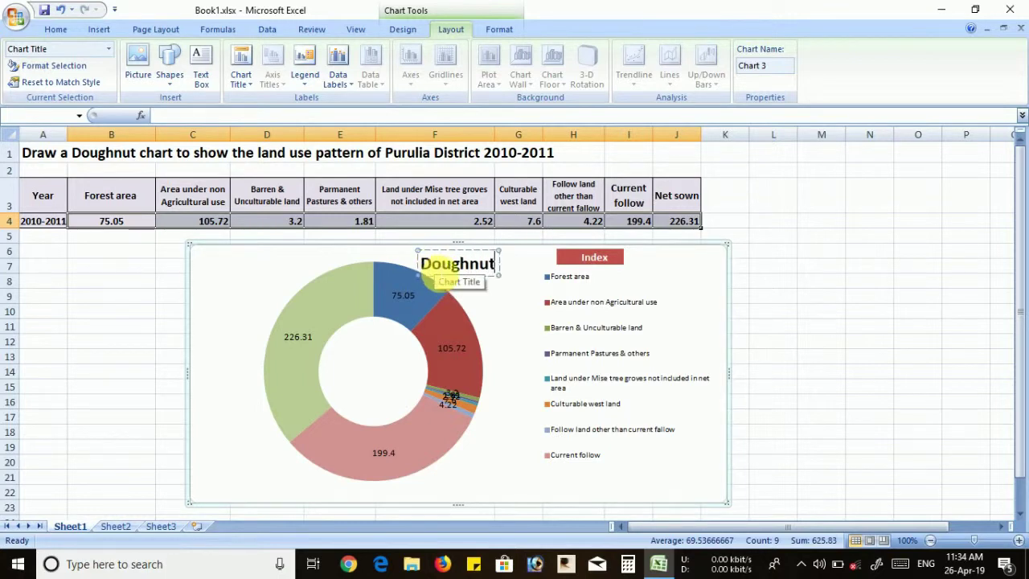
pyautogui.write(' Chart')
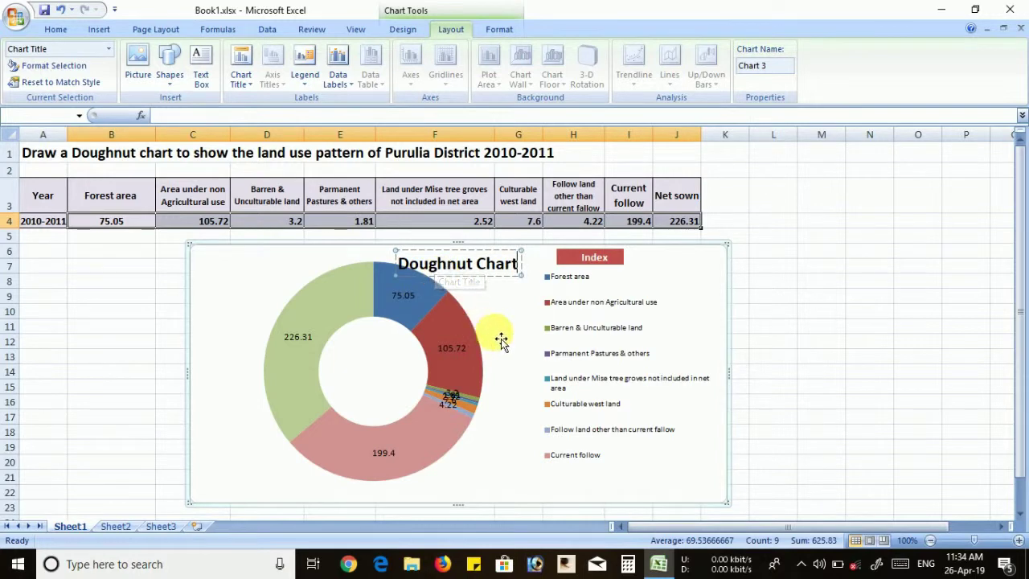
pyautogui.click(524, 303)
# - Shift the chart title slightly to the right so it sits closer to the Index box
pyautogui.click(477, 265)
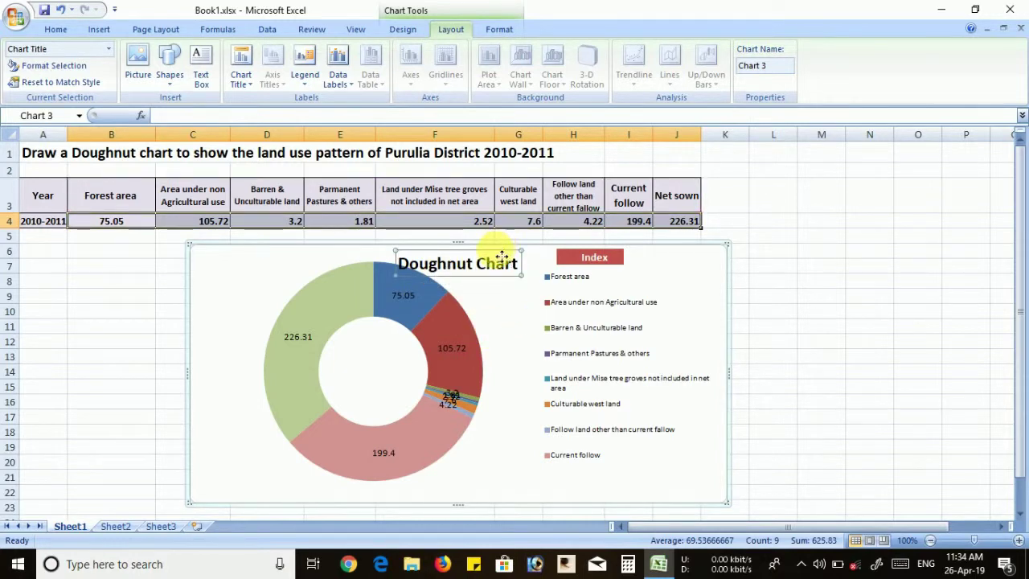
pyautogui.moveTo(523, 258); pyautogui.dragTo(523, 258)
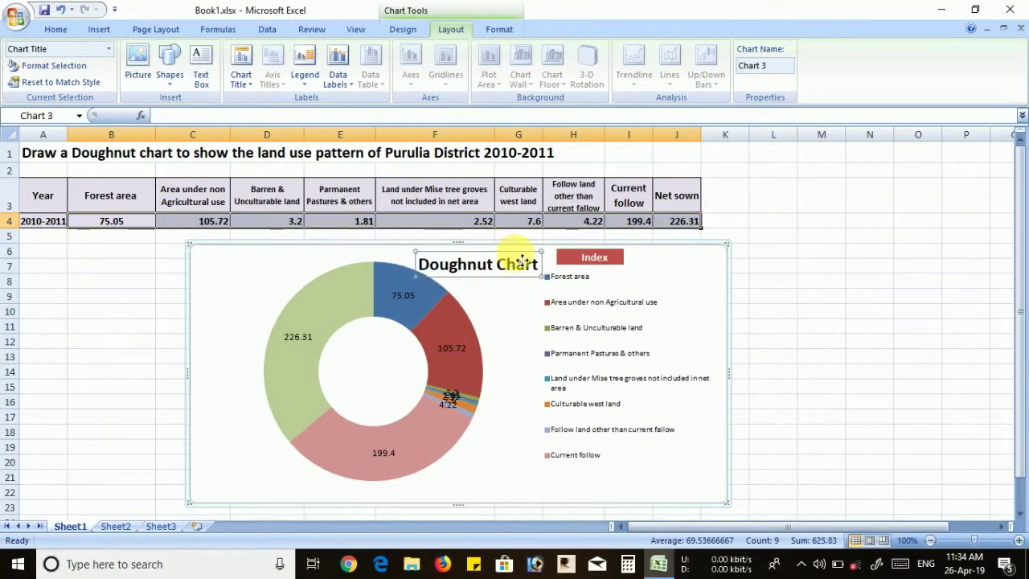
pyautogui.click(502, 330)
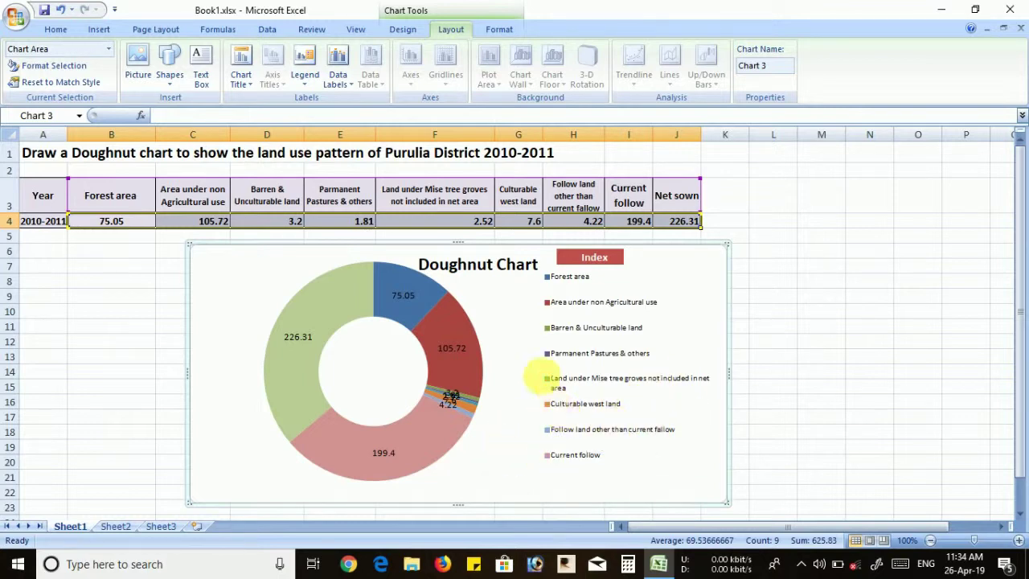
# - Give the chart's legend a solid line border
pyautogui.click(546, 321)
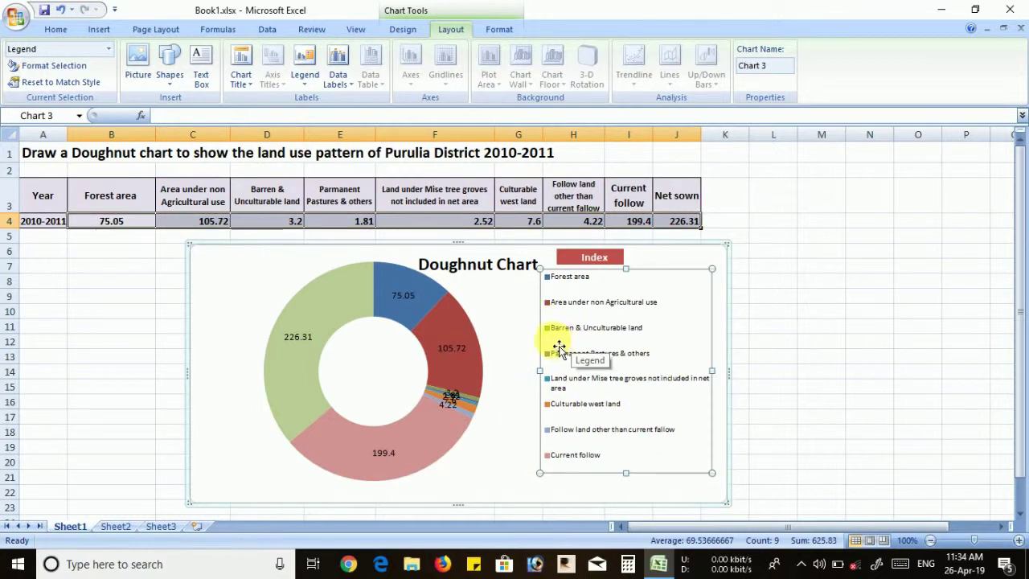
pyautogui.rightClick(575, 347)
pyautogui.click(591, 455)
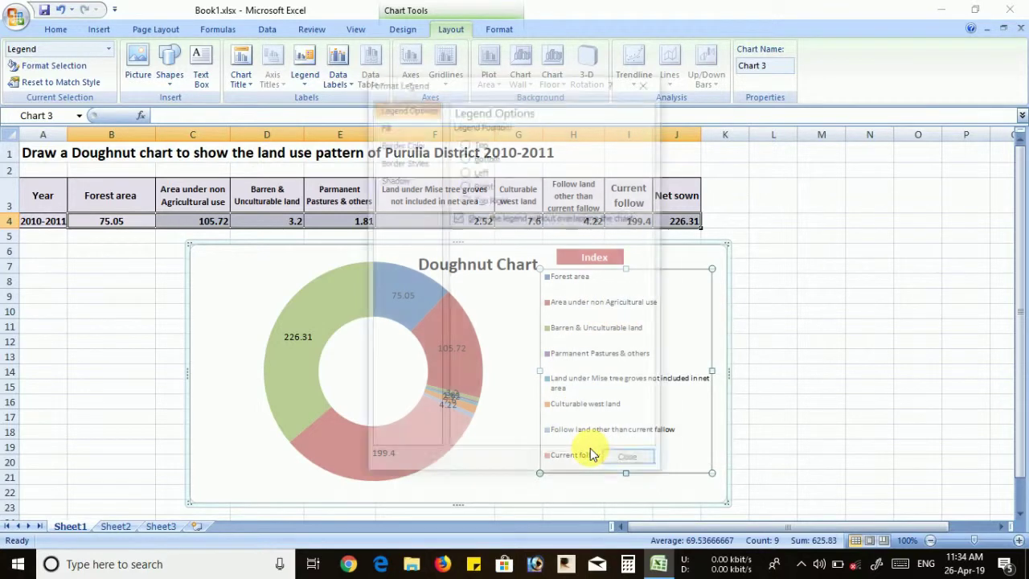
pyautogui.click(402, 145)
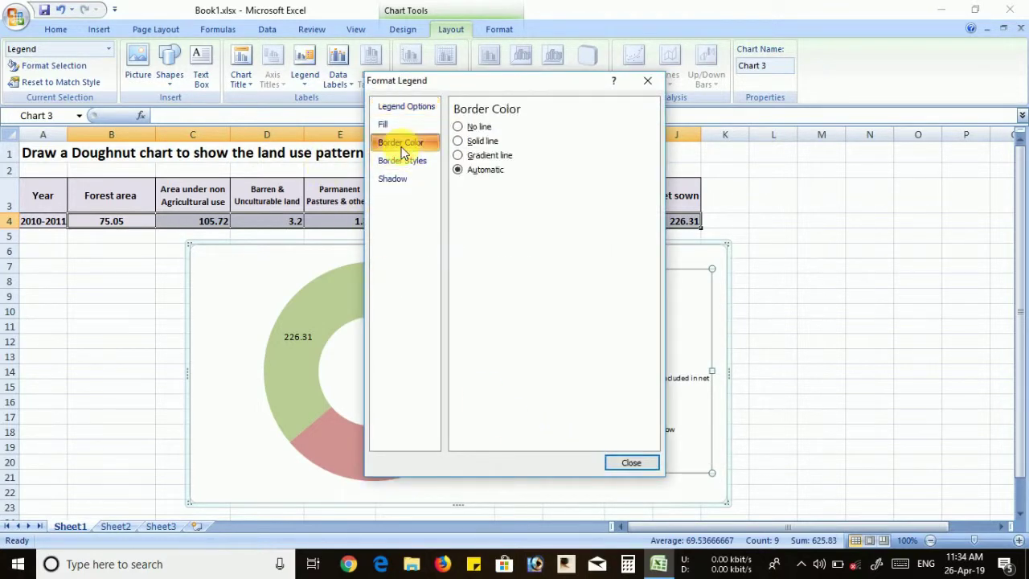
pyautogui.click(460, 143)
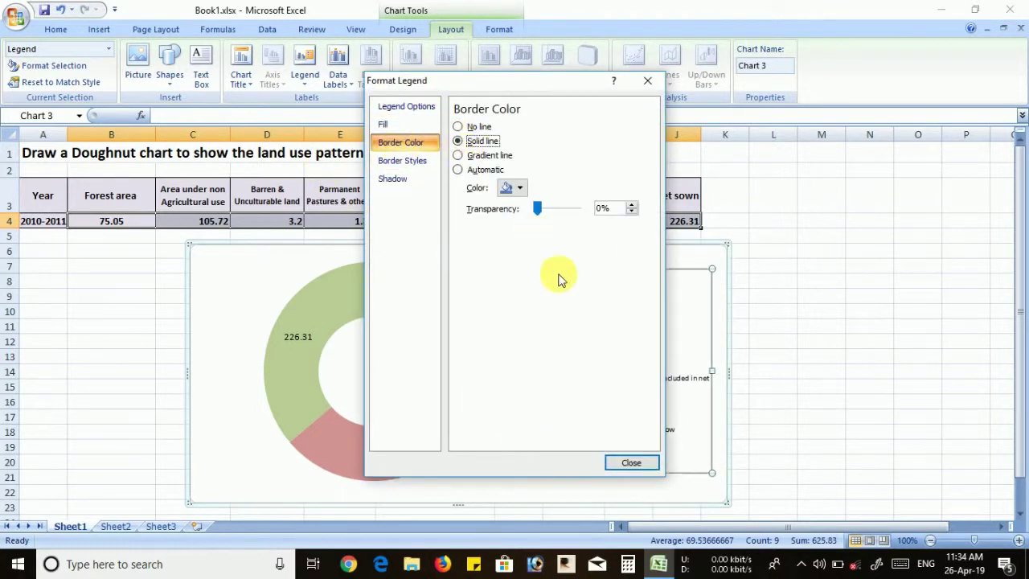
pyautogui.click(631, 462)
pyautogui.click(505, 462)
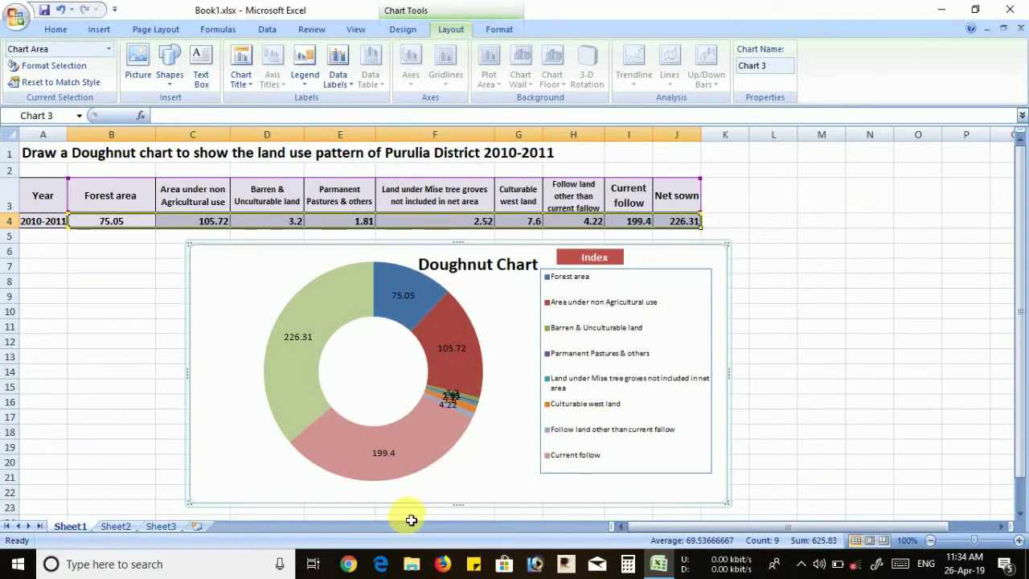
pyautogui.click(432, 430)
pyautogui.click(500, 437)
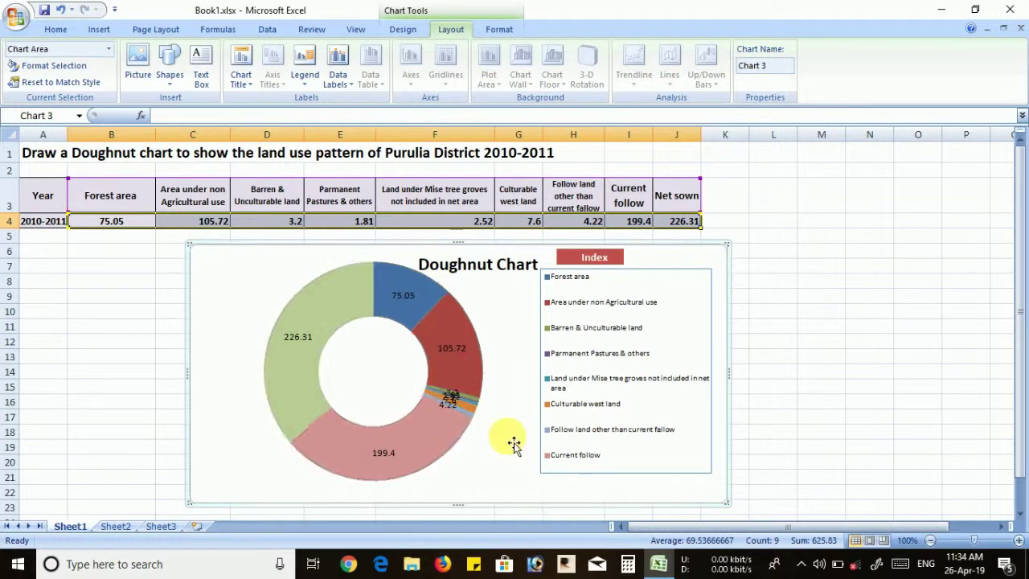
pyautogui.click(470, 461)
pyautogui.rightClick(469, 461)
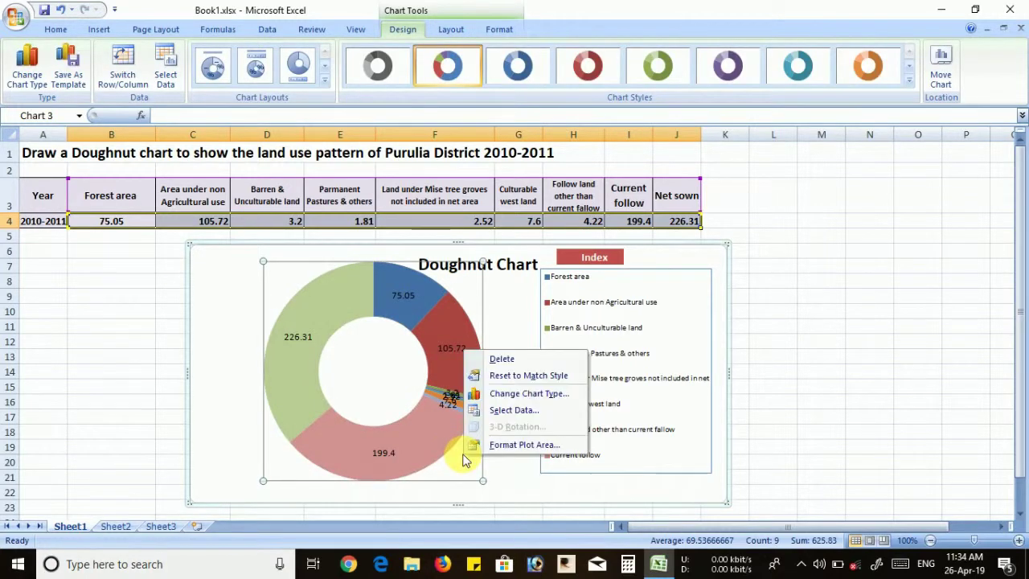
pyautogui.click(525, 485)
pyautogui.click(513, 455)
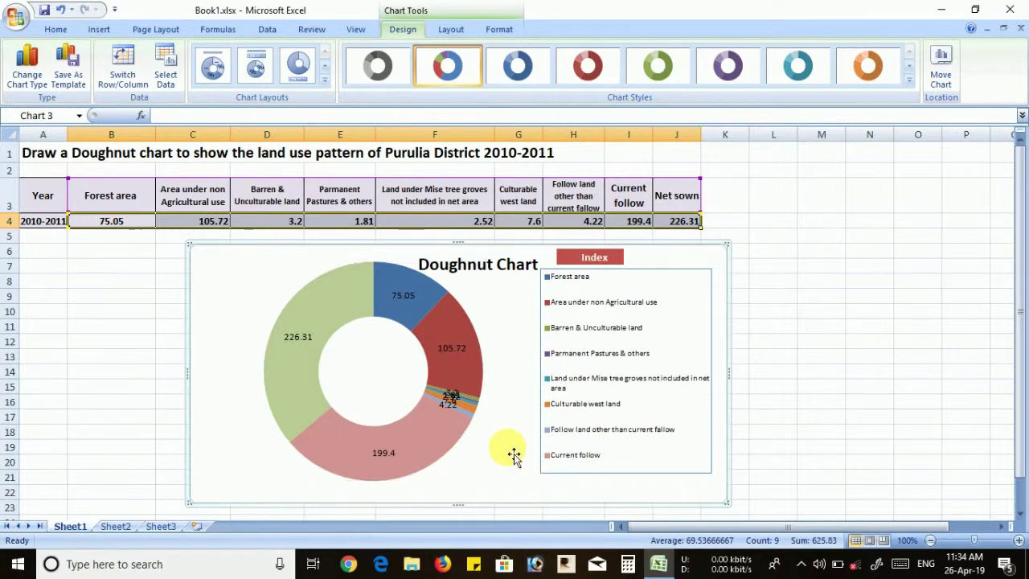